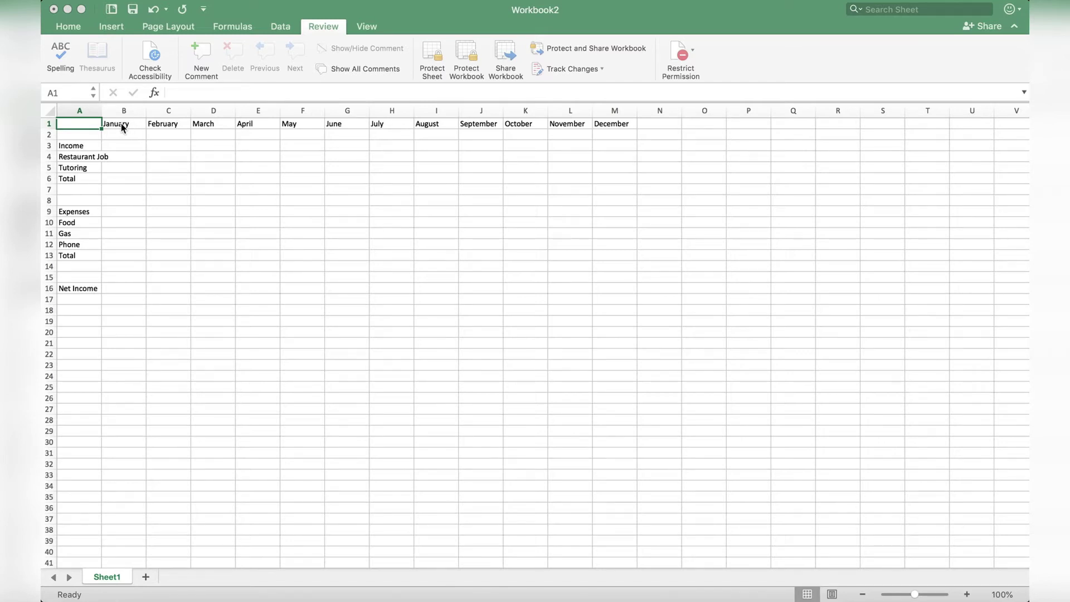
Step: Review the budget layout: the month headers and the income, expenses, total and net income row labels
click(122, 123)
drag(122, 123, 602, 95)
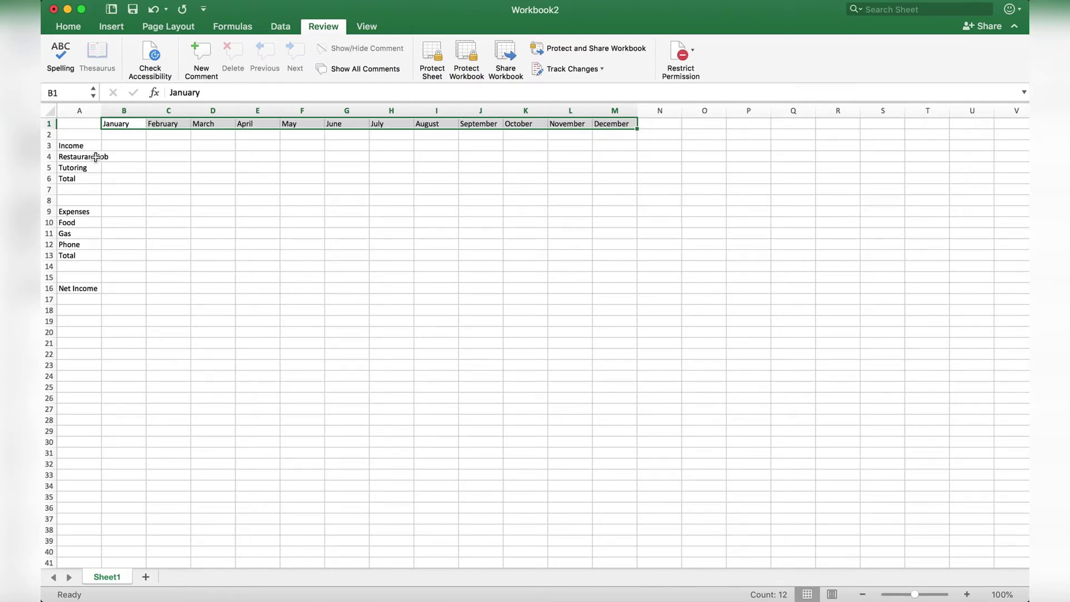
click(94, 147)
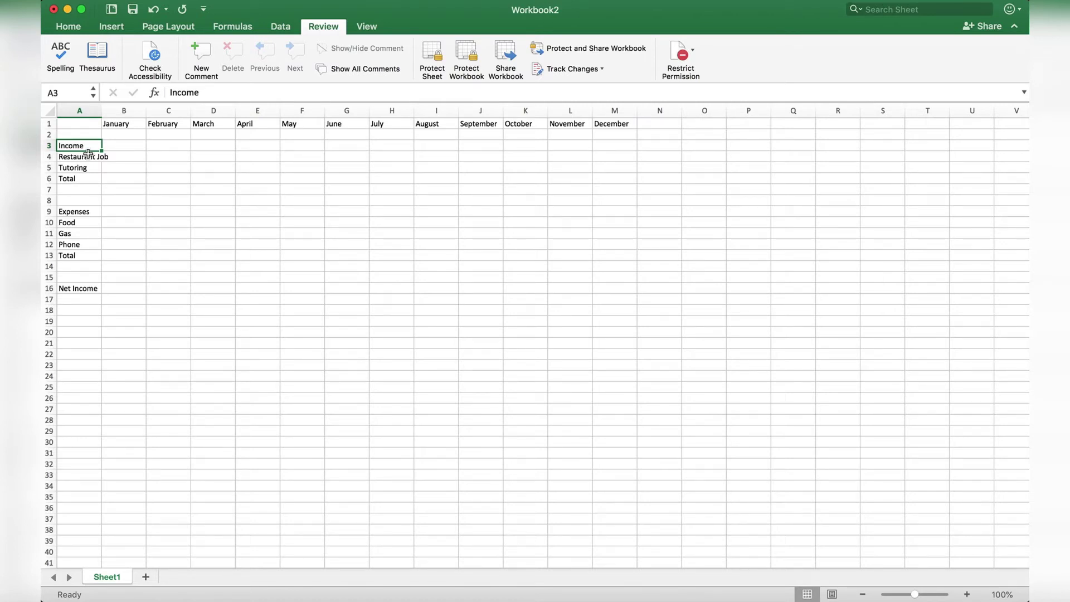
click(81, 190)
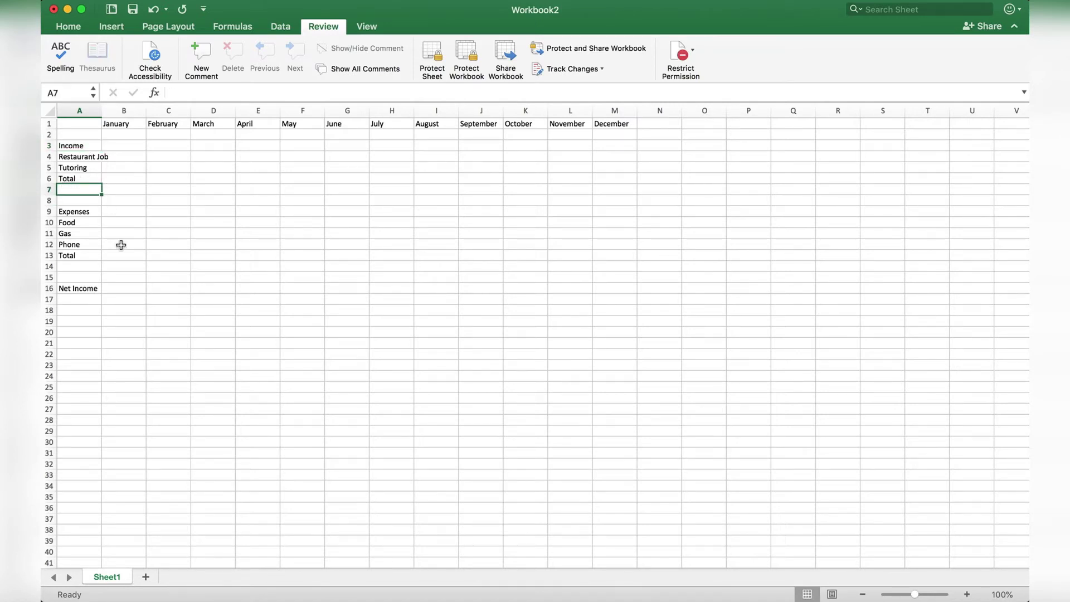
drag(78, 222, 78, 244)
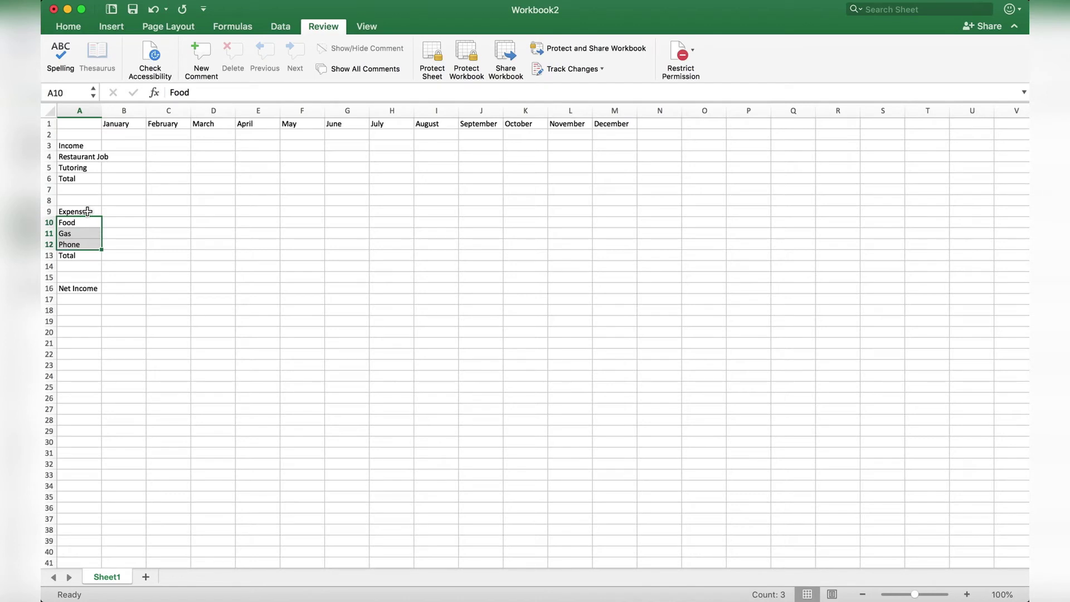
click(92, 213)
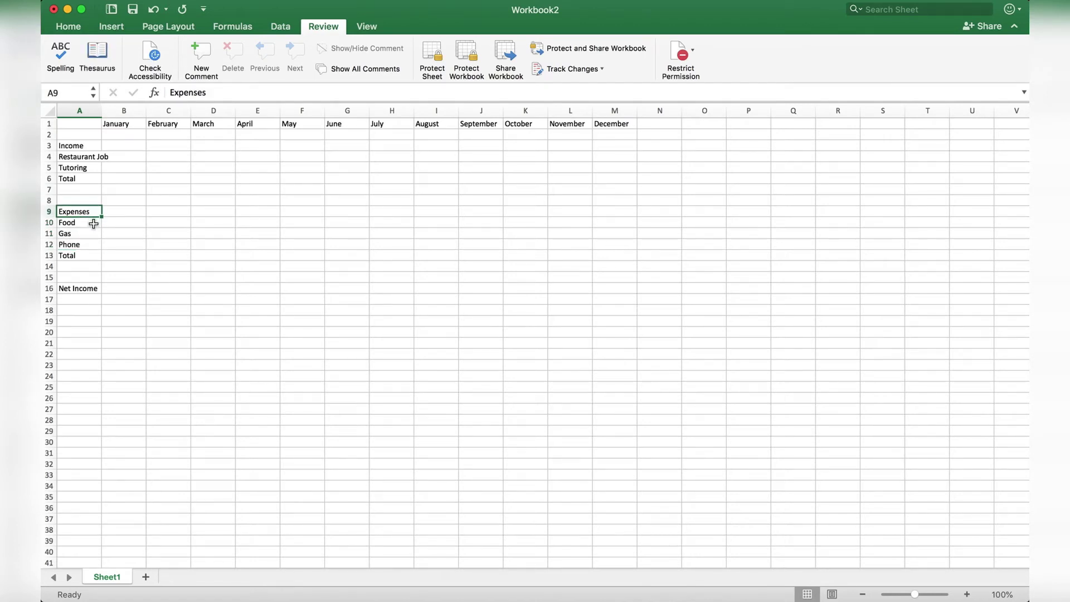
drag(93, 224, 93, 248)
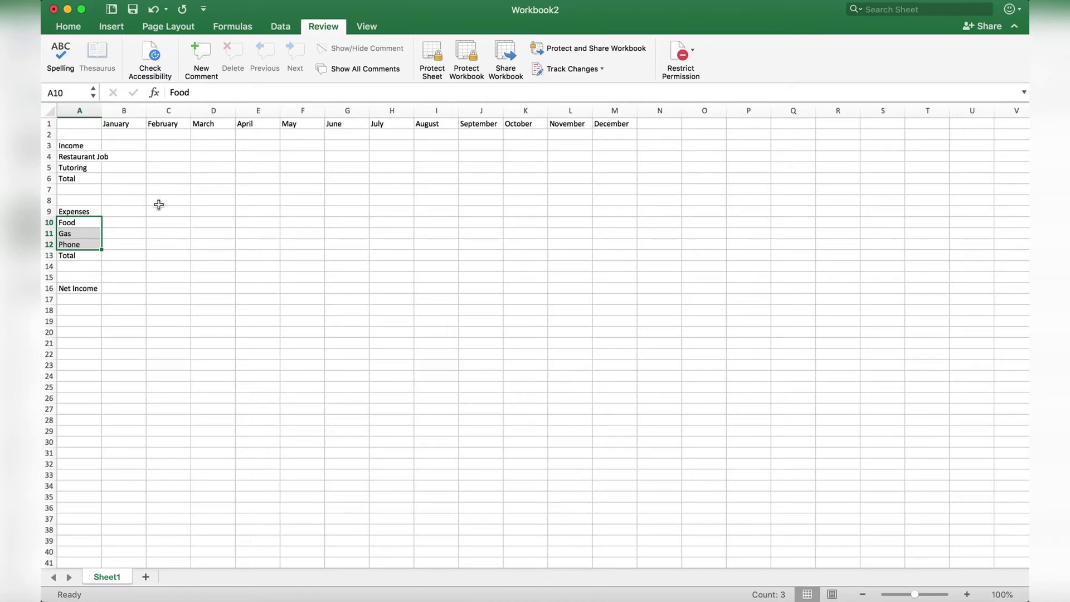
click(78, 259)
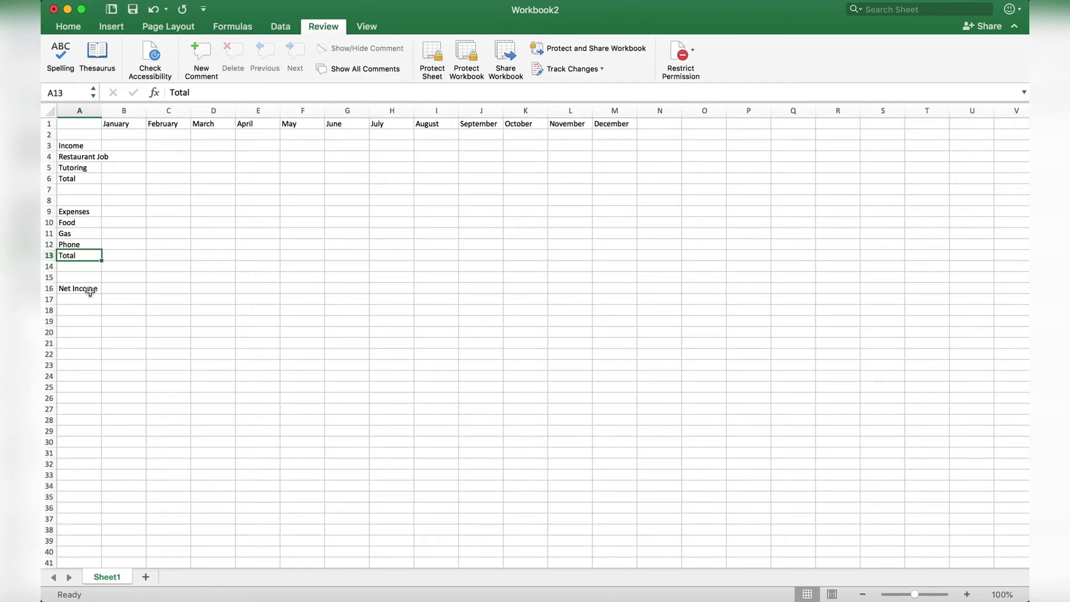
click(88, 290)
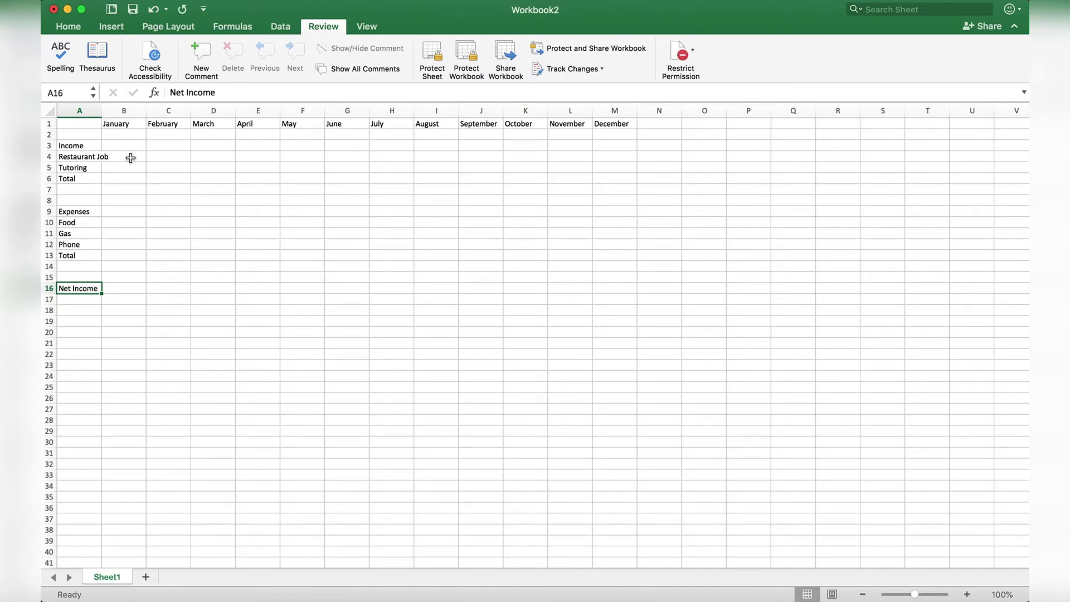
Step: Enter =15*10*4 as the January Restaurant Job income in B4 and fill it across through December
click(118, 157)
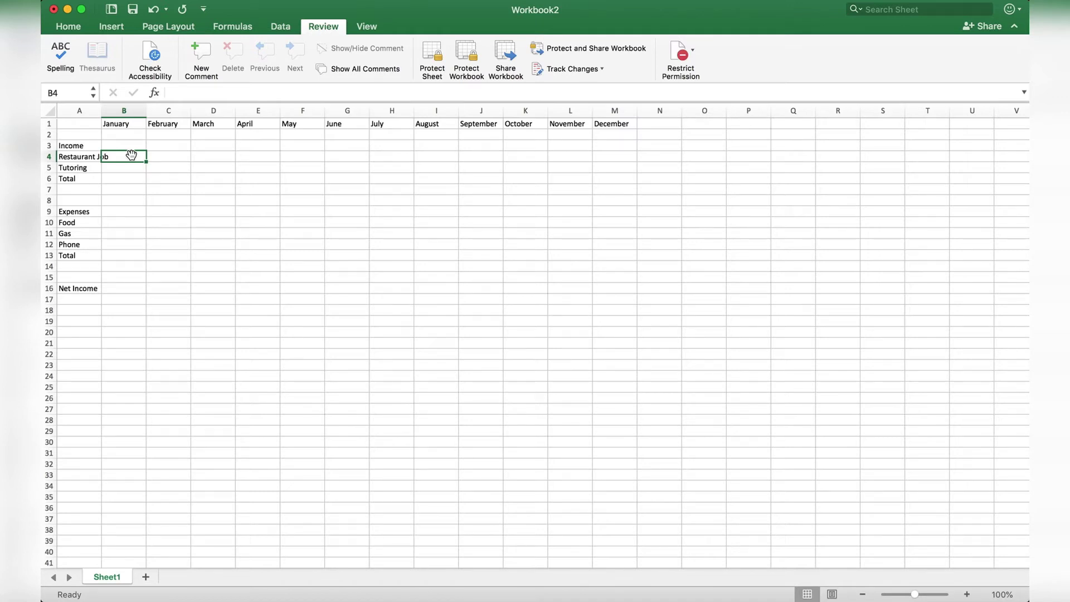
text(=)
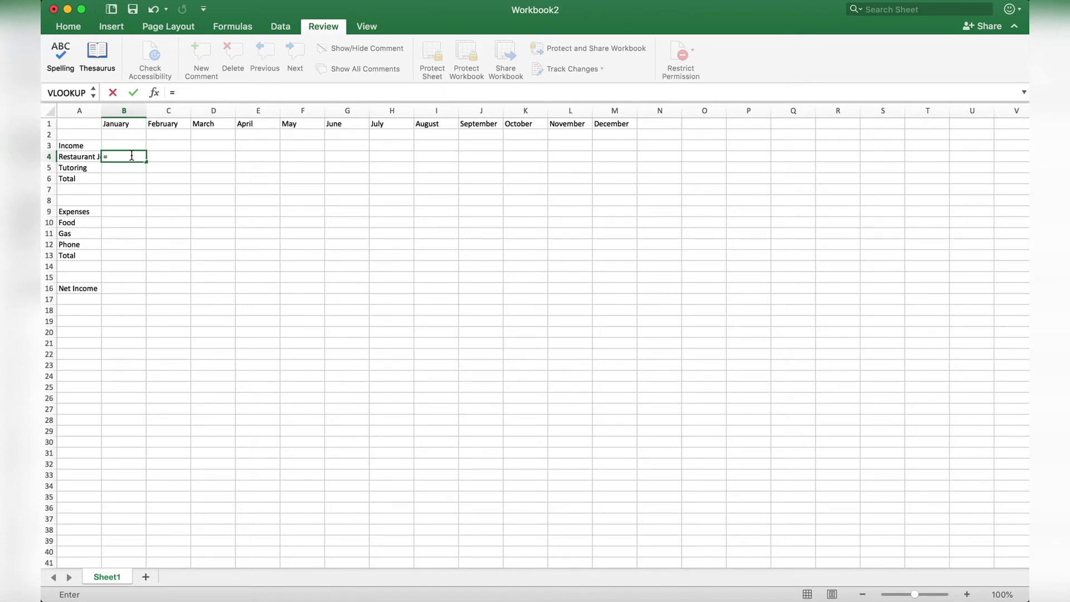
text(15*)
text(10*4)
key(Return)
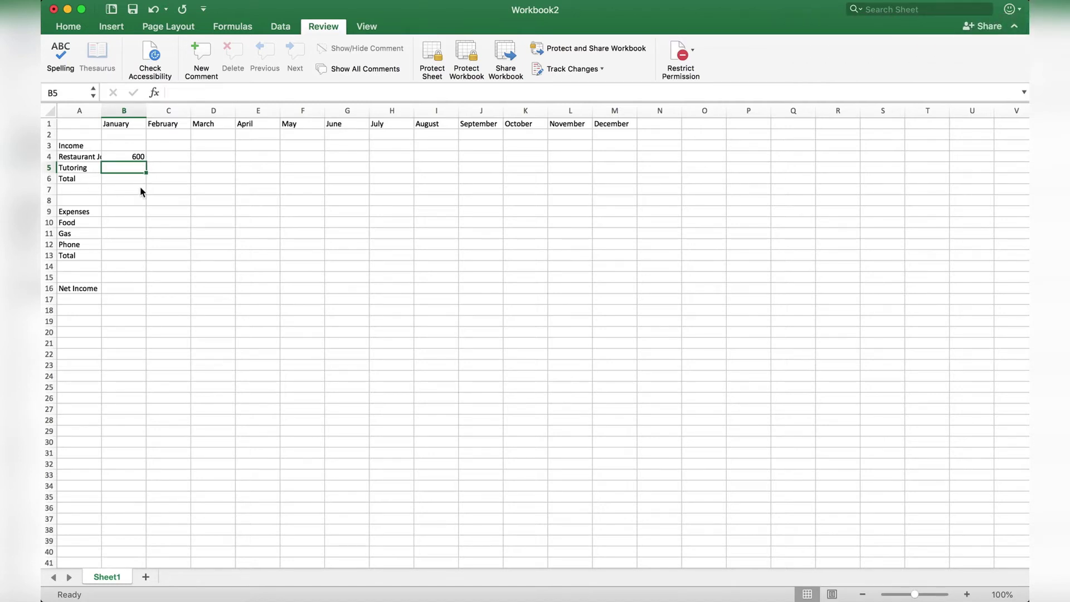
click(139, 156)
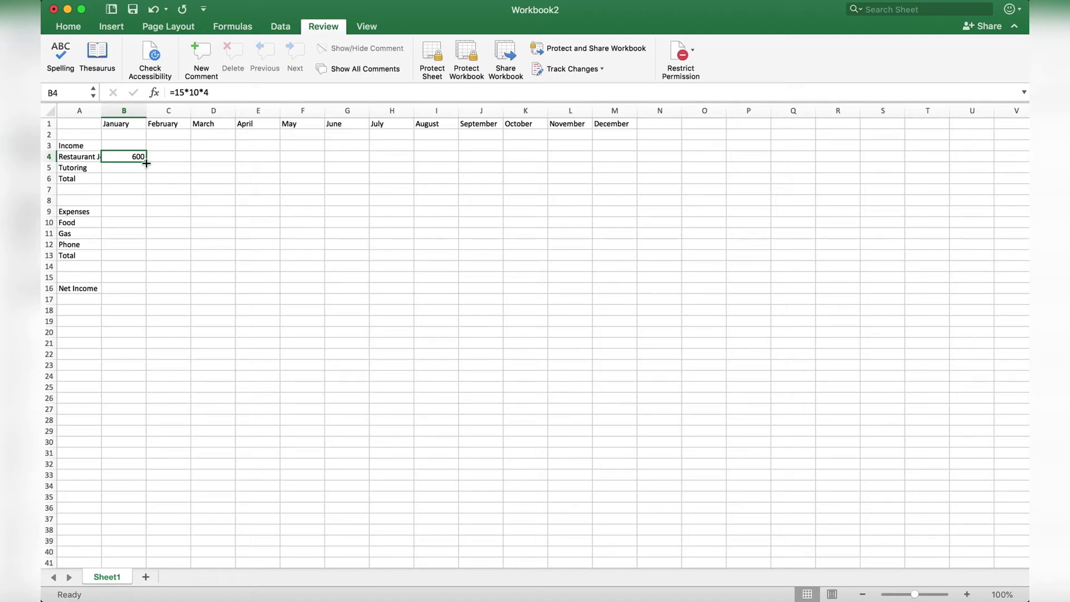
drag(146, 163, 620, 158)
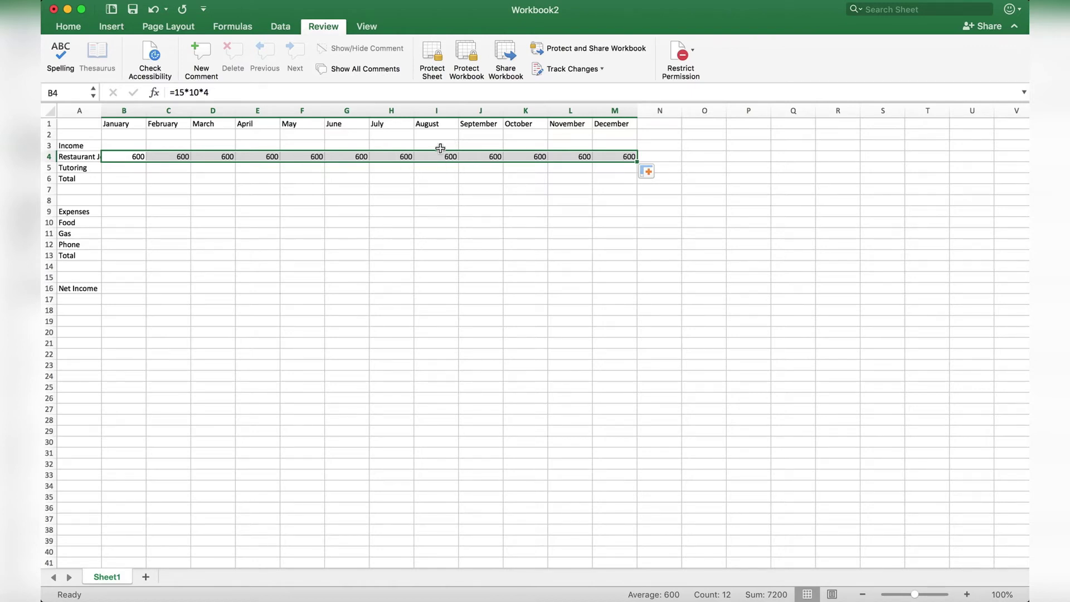
Step: Change the June Restaurant Job formula to =15*5*4 and copy it across to July and August
click(342, 161)
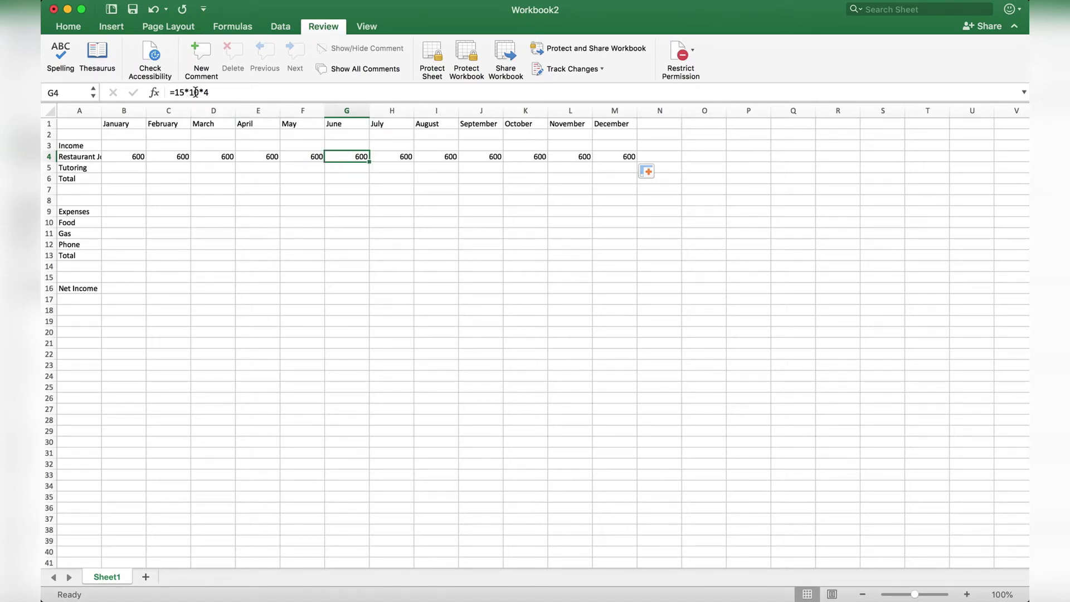
double_click(195, 92)
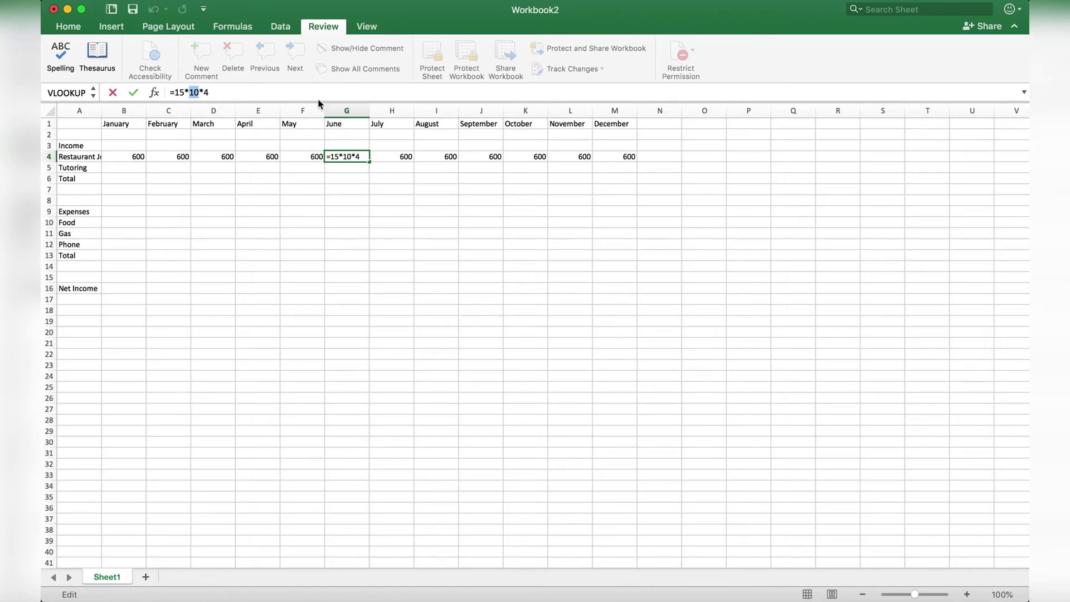
text(5)
key(Return)
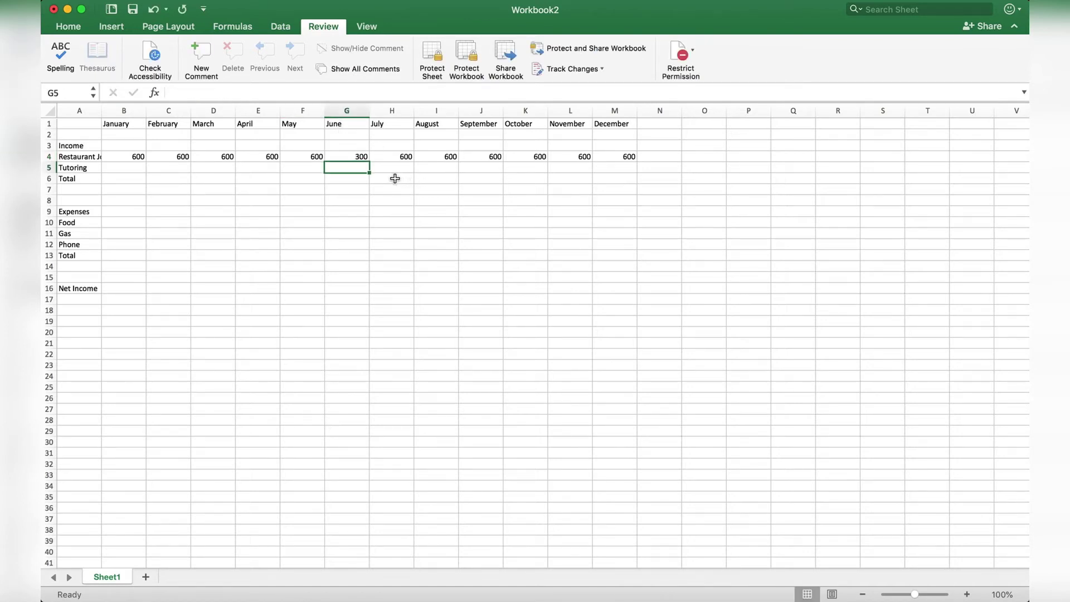
click(367, 158)
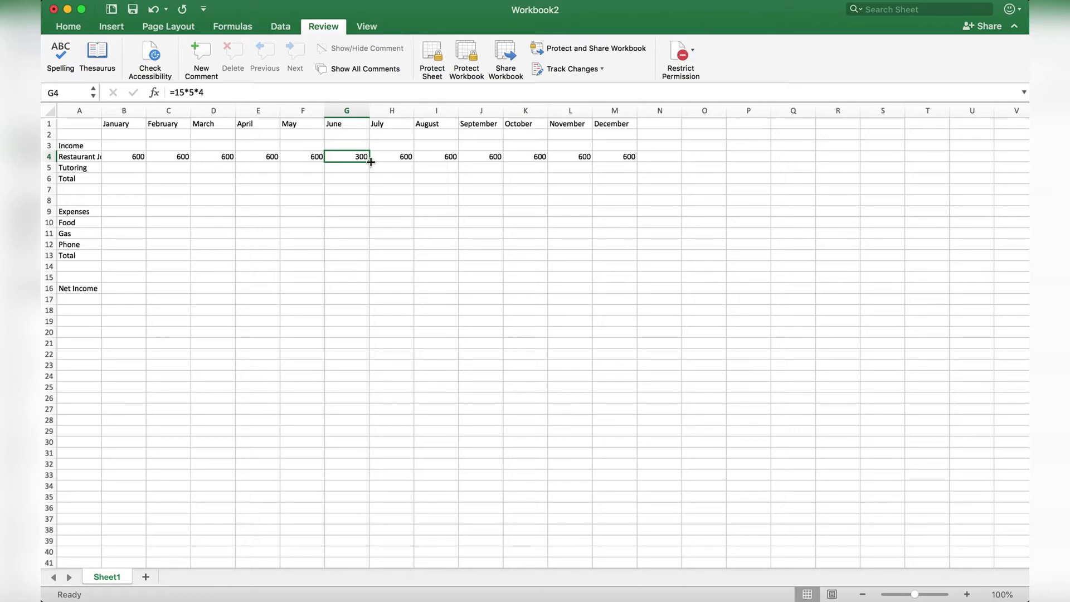
drag(370, 162, 446, 158)
click(431, 203)
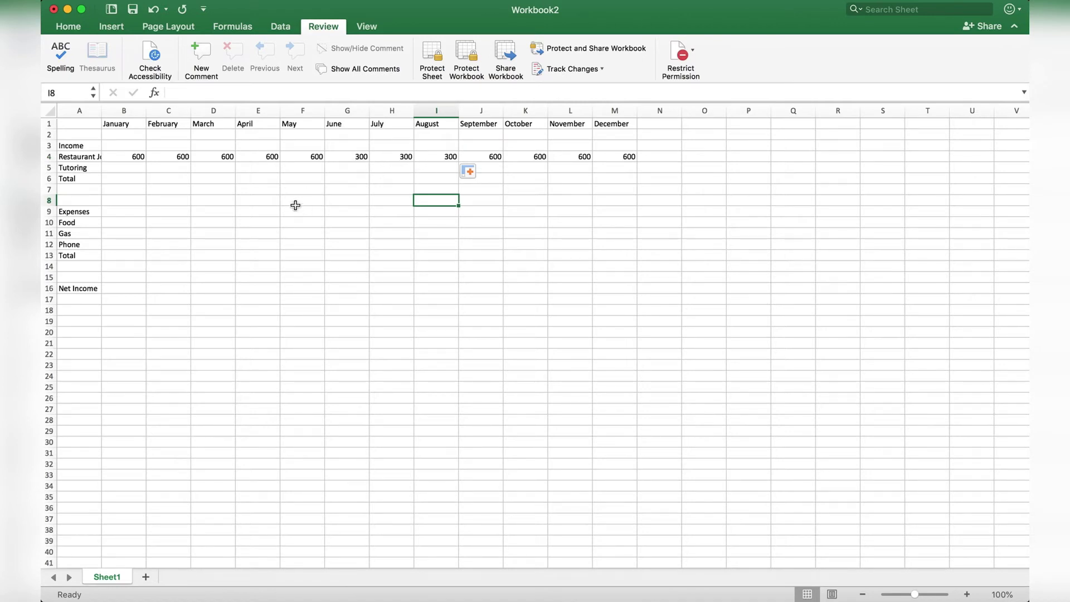
Step: Enter =3*25*4 as the January Tutoring income in B5 and fill it across through December
click(140, 169)
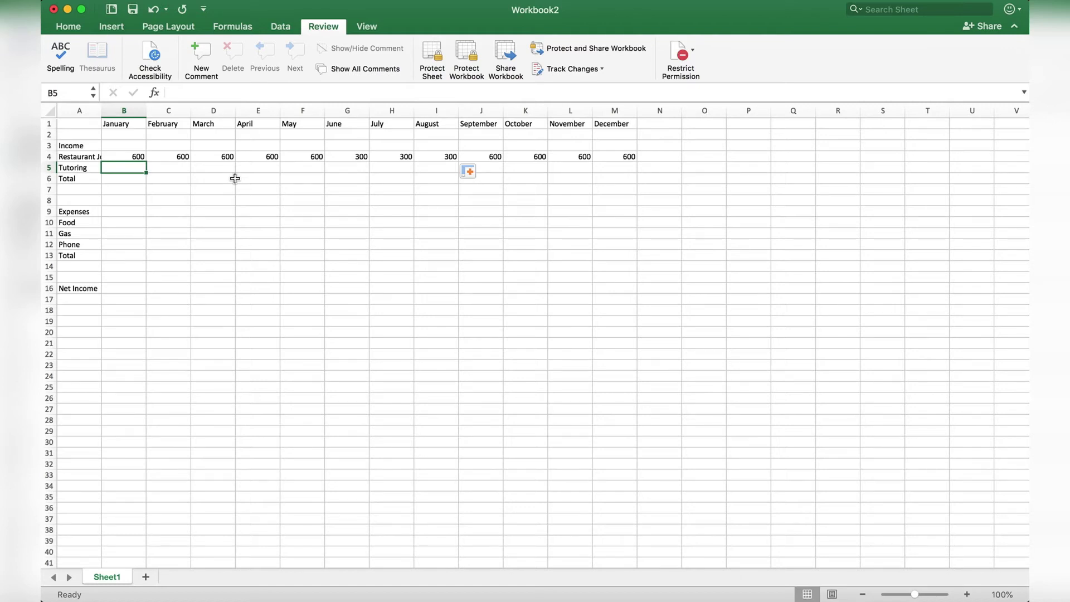
text(=)
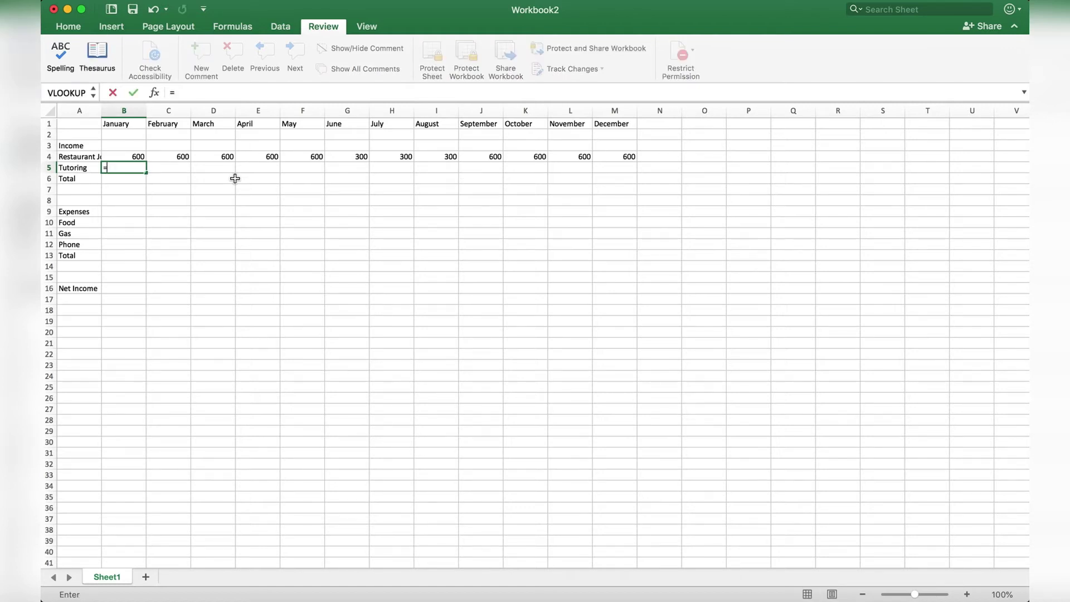
text(3*25*4)
key(Return)
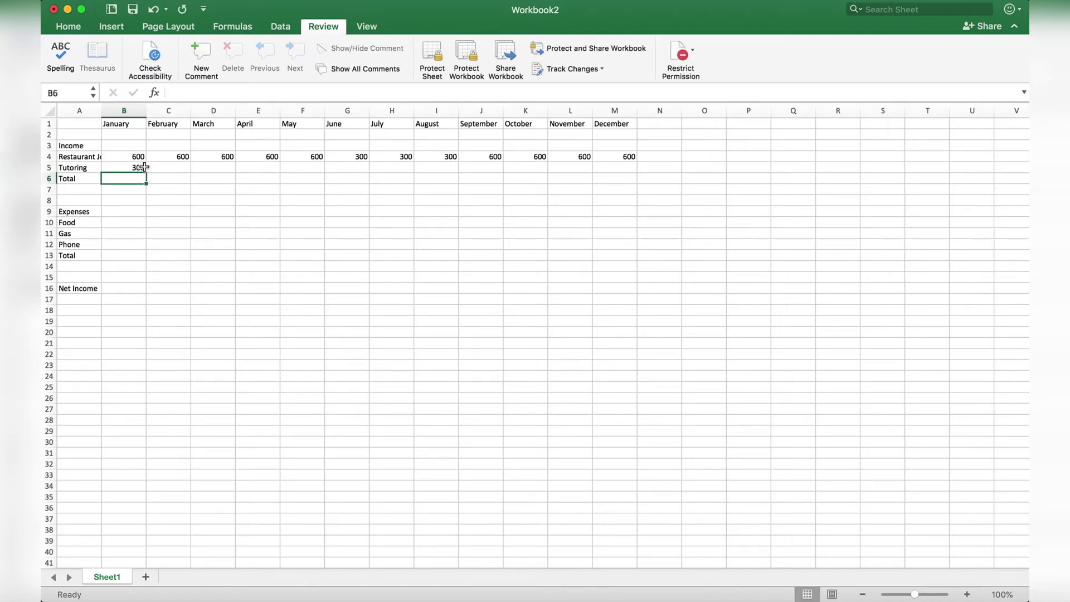
click(145, 170)
drag(146, 170, 628, 170)
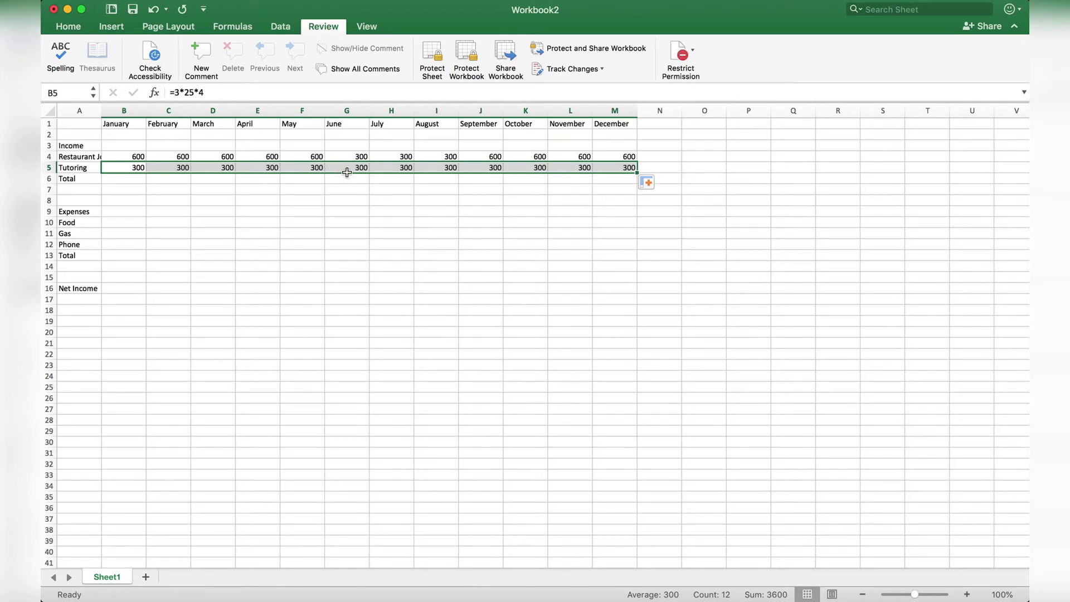
Step: Clear the Tutoring income for June, July and August
drag(345, 169, 426, 168)
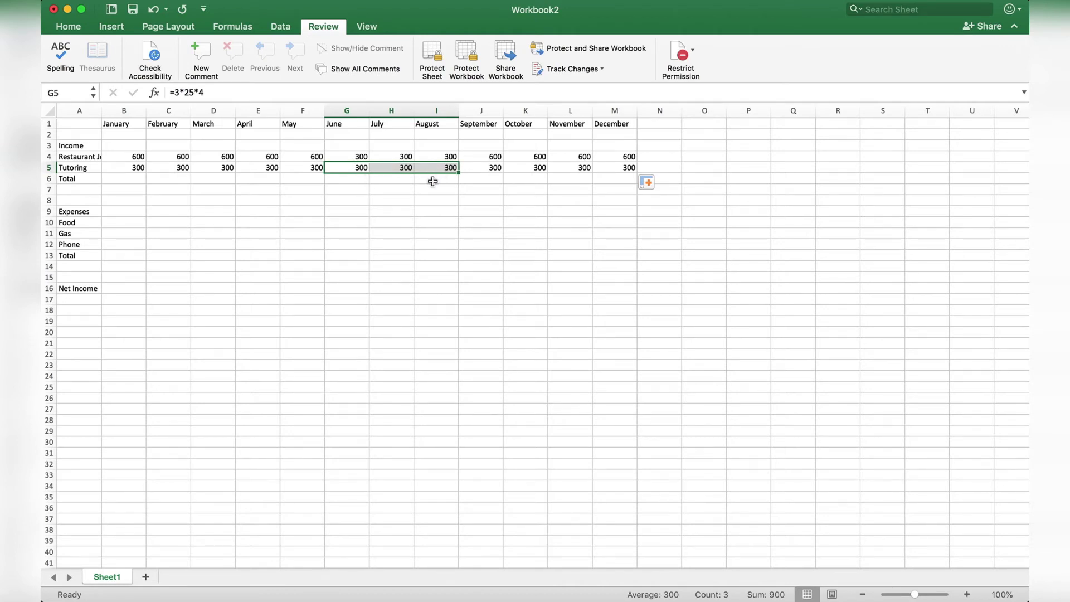
key(Delete)
click(396, 188)
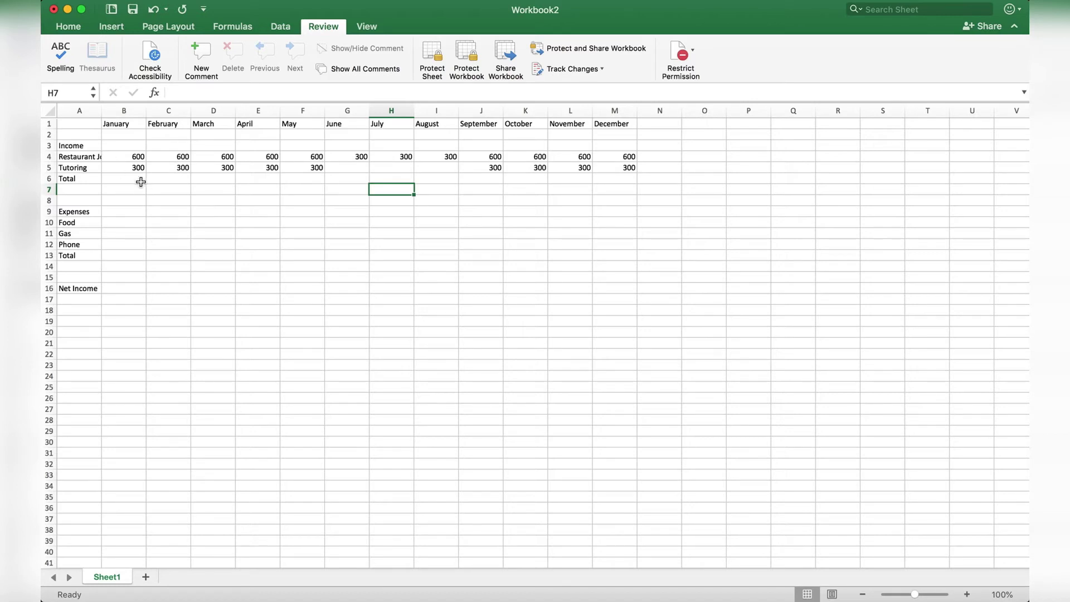
Step: Calculate the January income total in B6 with =B4+B5 and fill the formula across through December
click(136, 182)
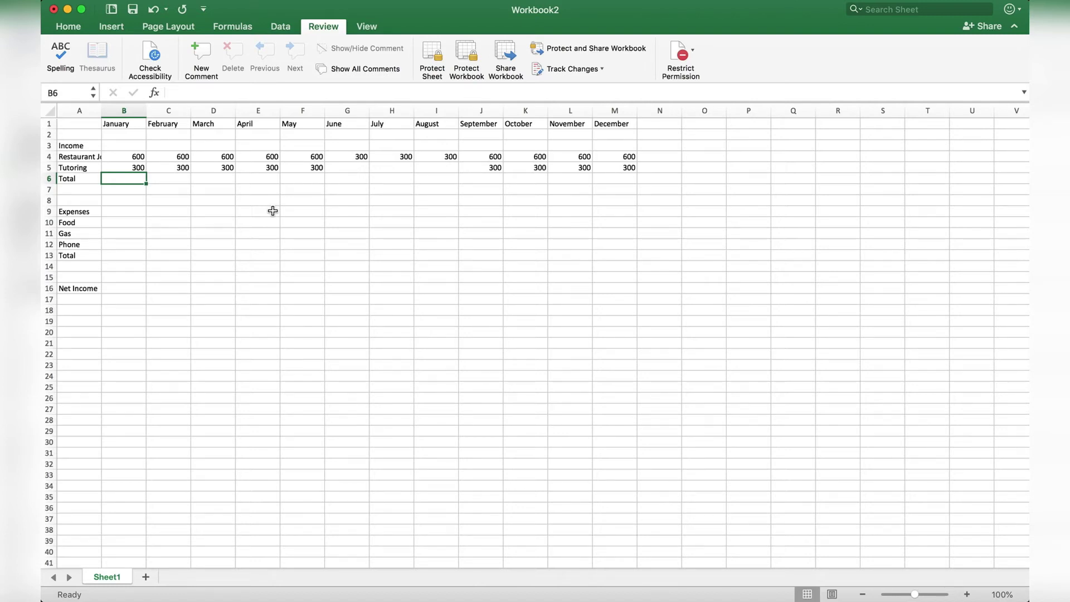
text(=)
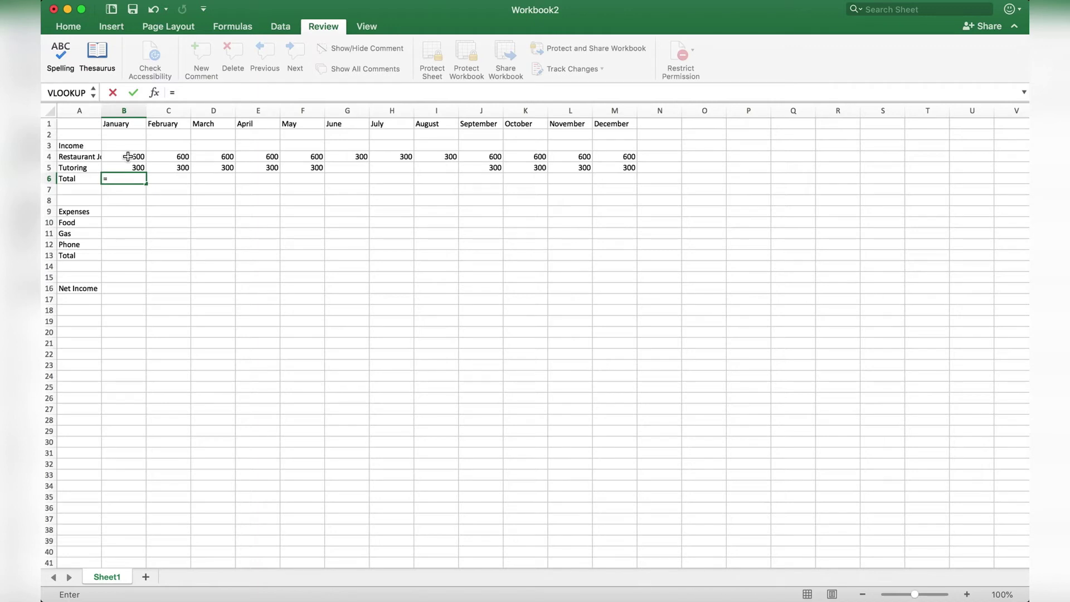
click(127, 157)
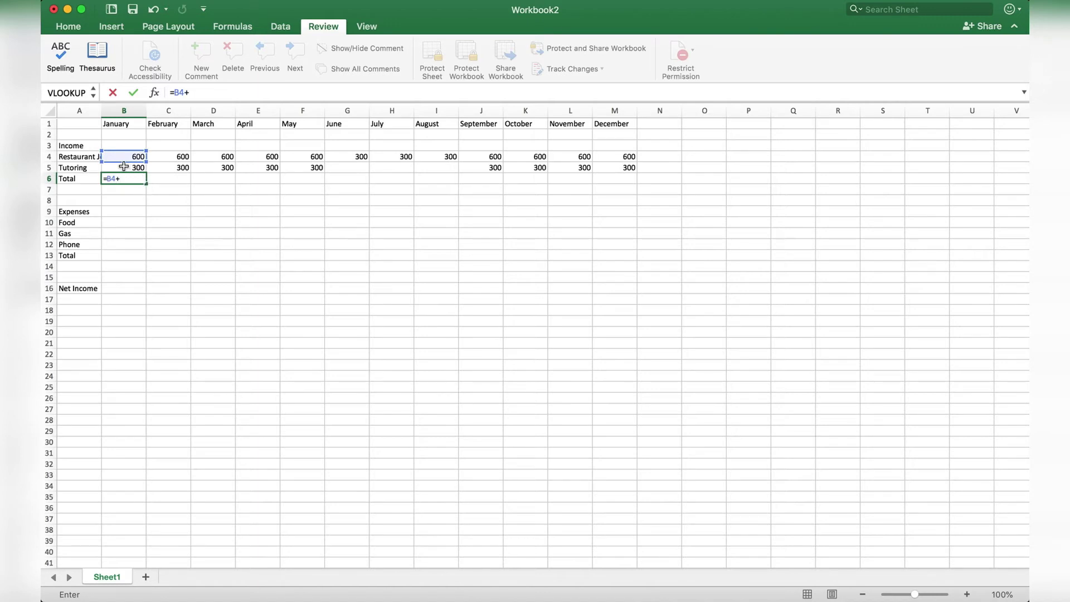
click(122, 167)
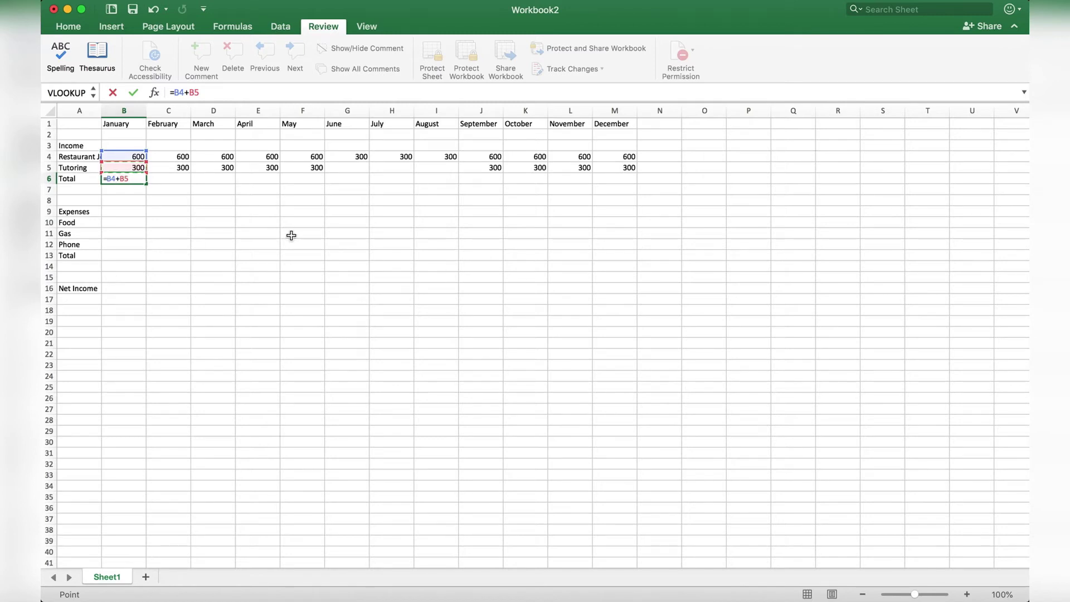
key(Return)
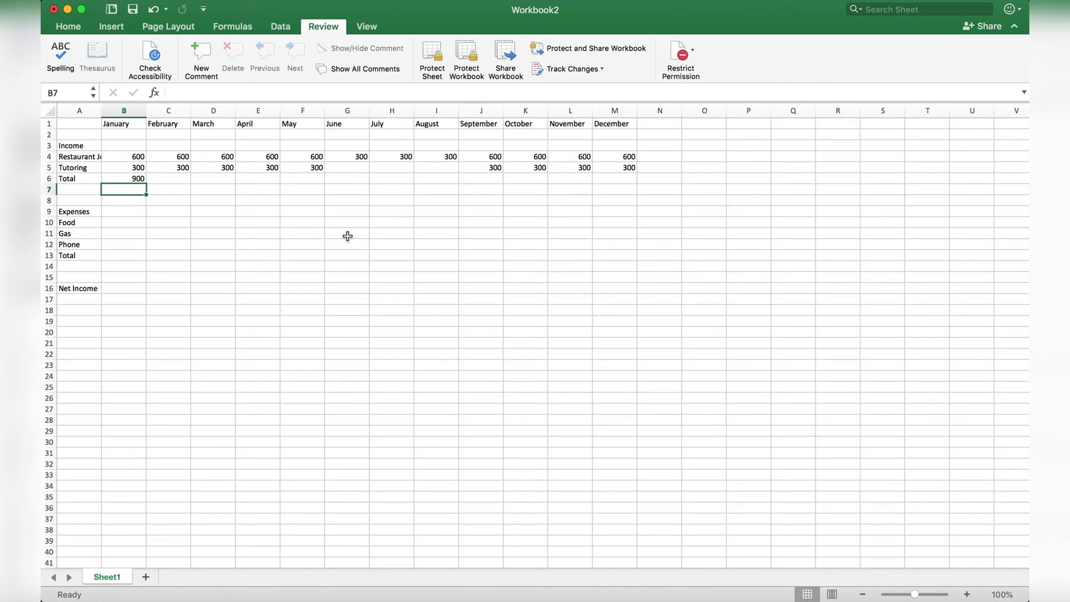
click(131, 179)
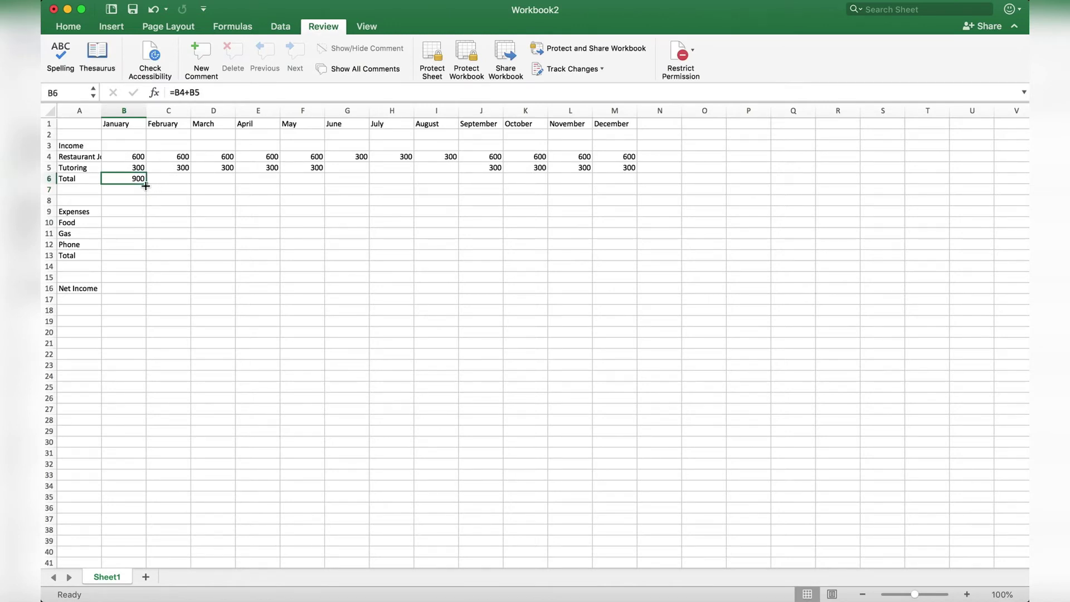
drag(146, 185, 630, 164)
click(454, 202)
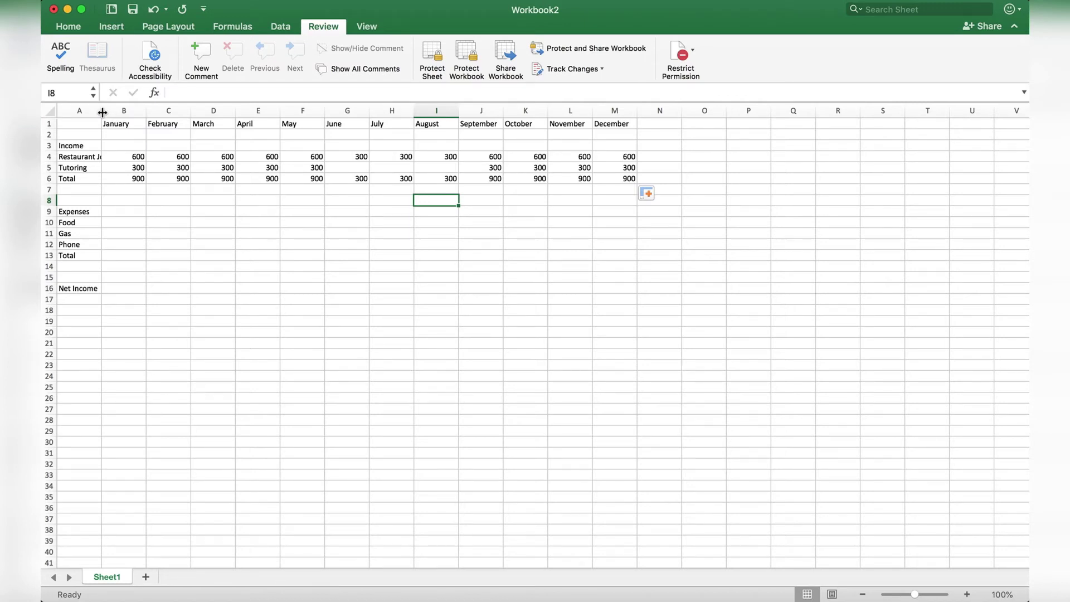
Step: Widen column A to fit the Restaurant Job label and make the monthly income totals in B6:M6 bold
drag(103, 113, 119, 114)
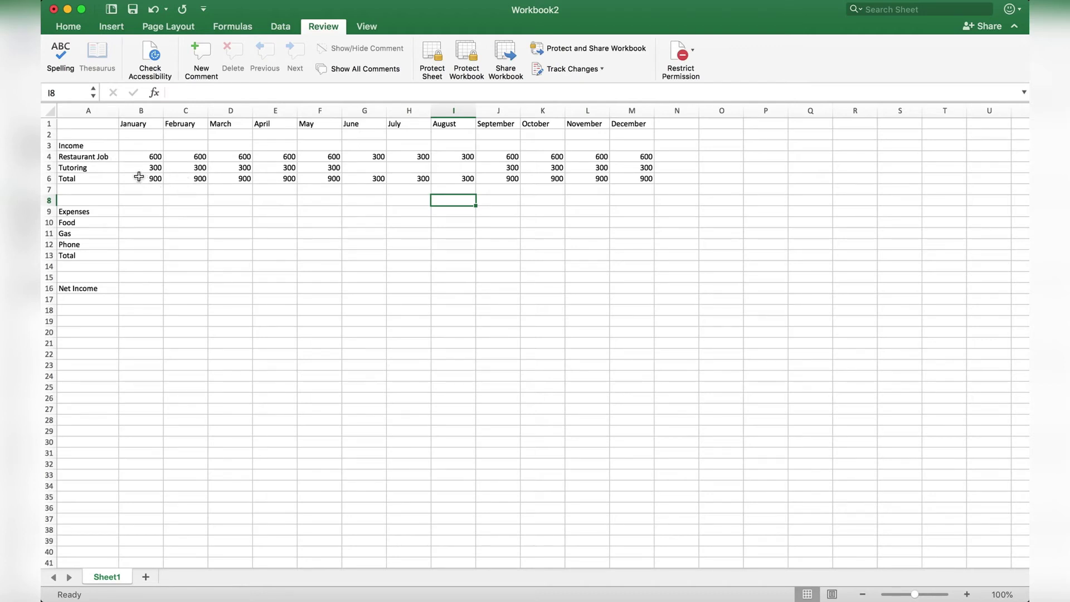
drag(144, 176, 646, 176)
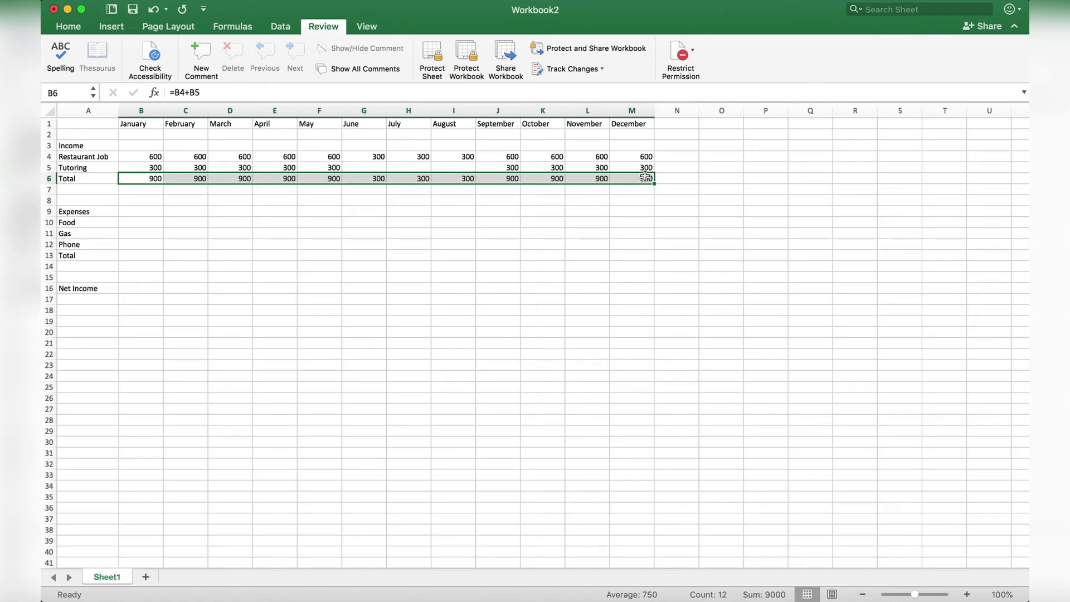
click(68, 26)
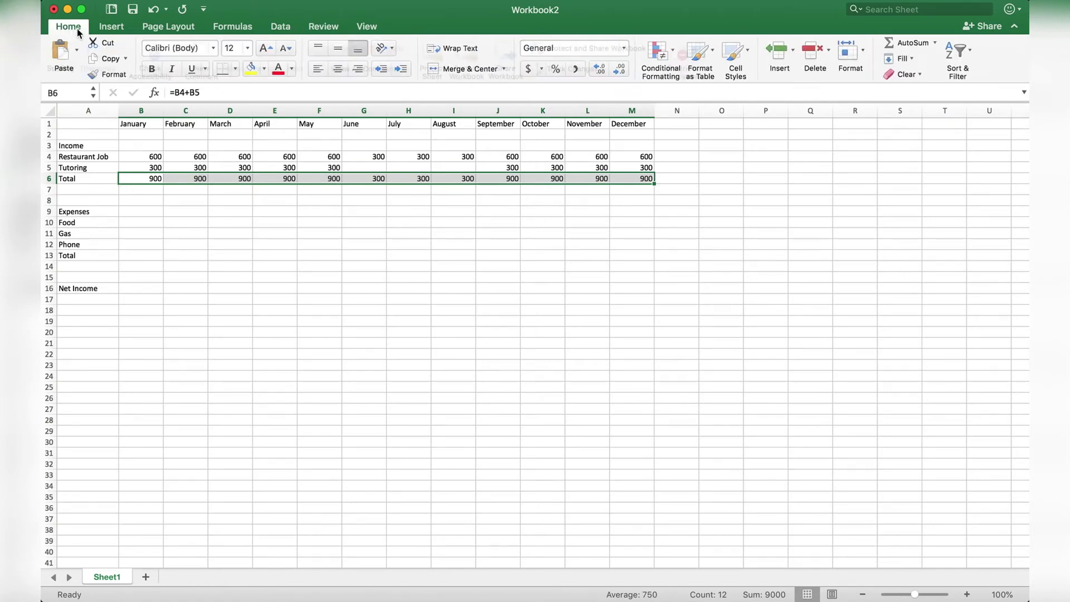
click(149, 70)
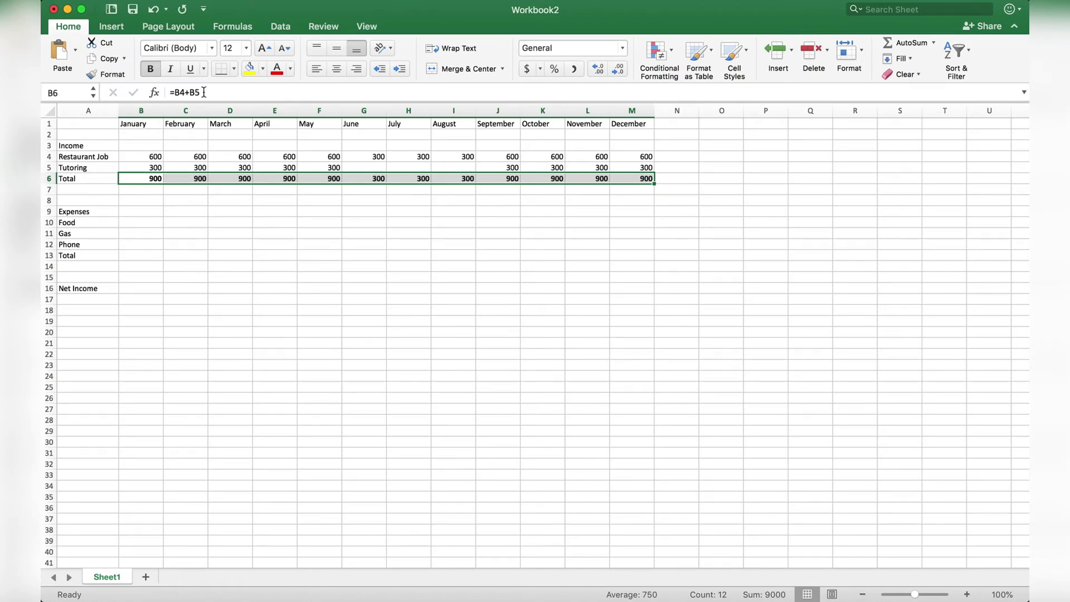
Step: Add a top border to the monthly income totals in B6:M6
click(234, 69)
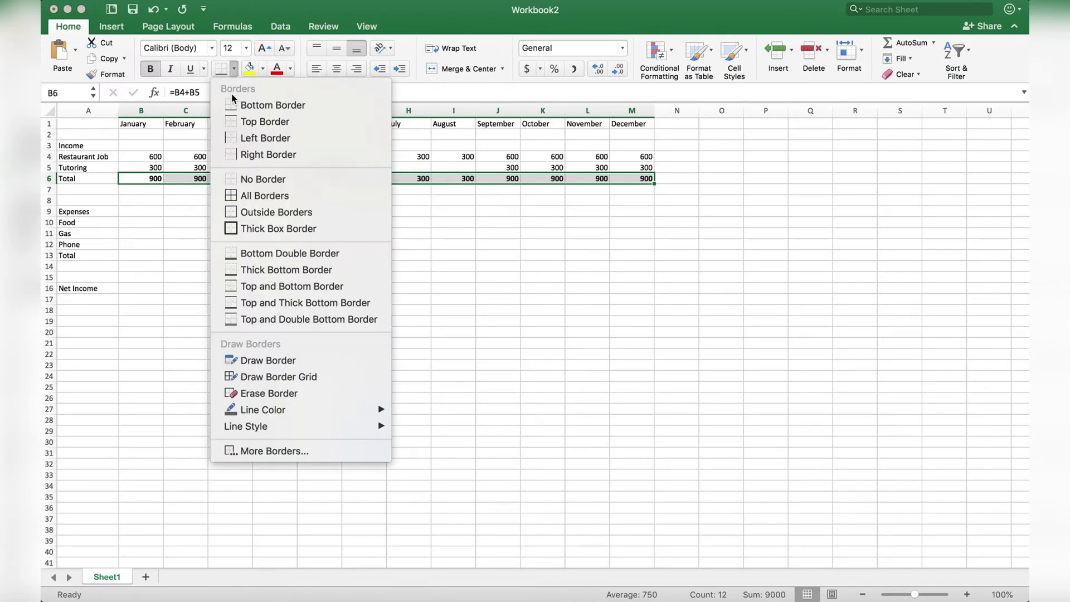
click(270, 122)
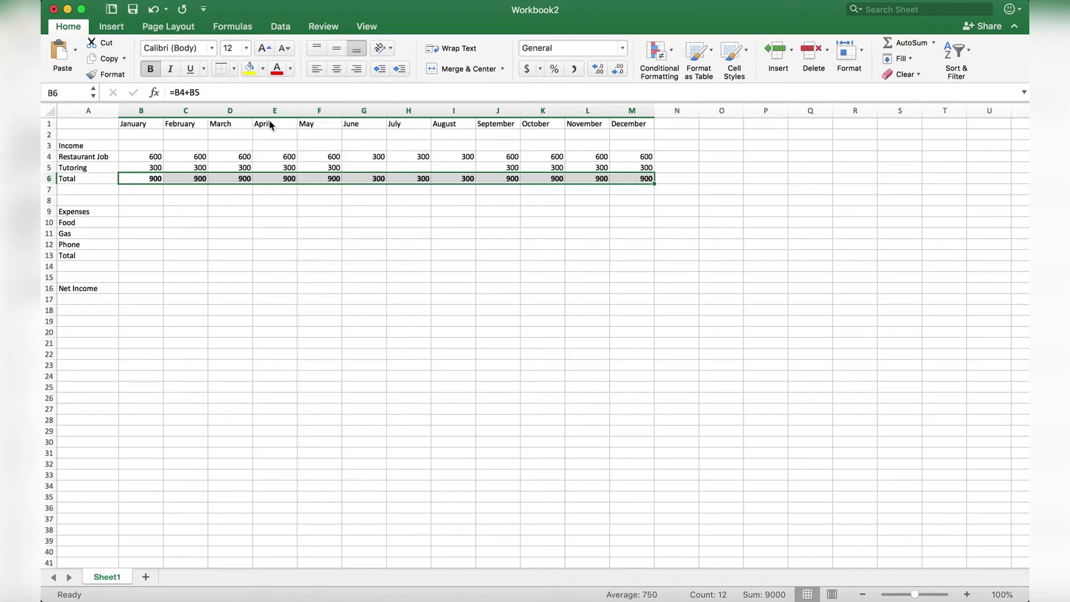
click(81, 128)
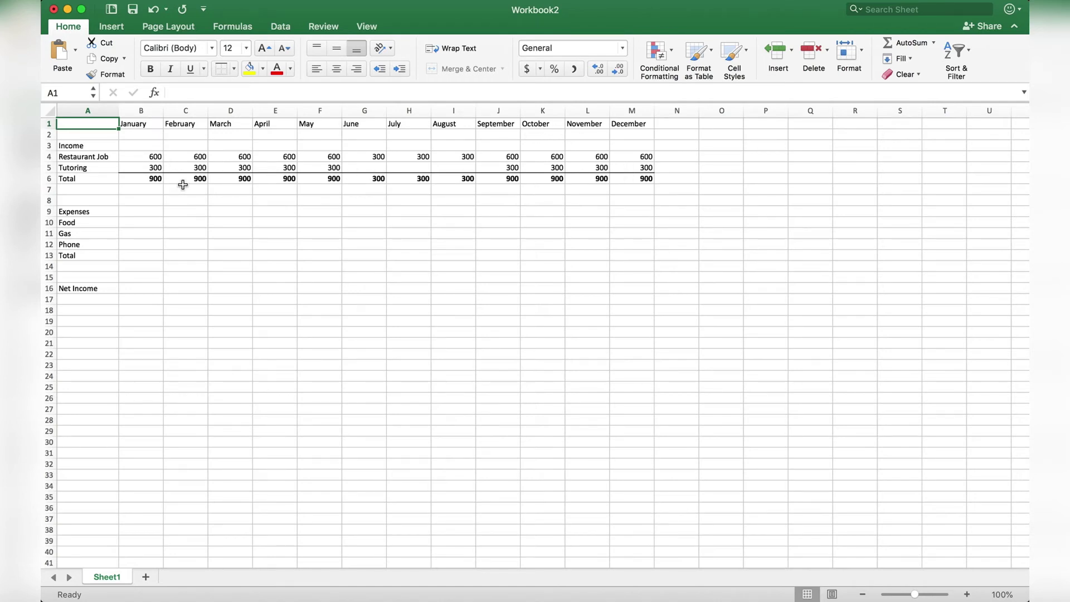
click(70, 180)
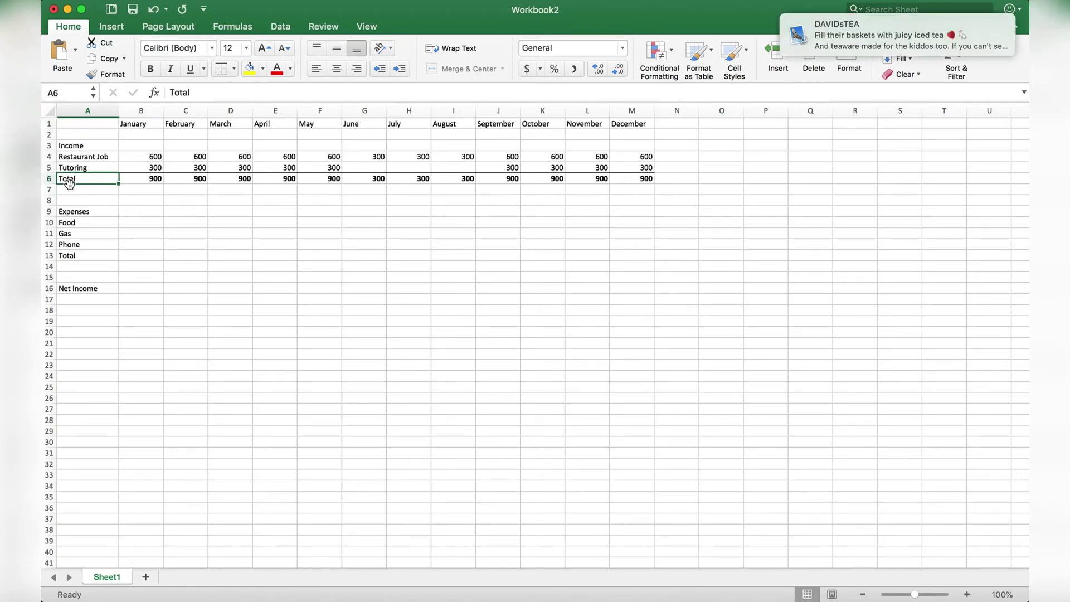
Step: Enter =10*31 as the January Food expense in B10 and fill it across through December
click(149, 225)
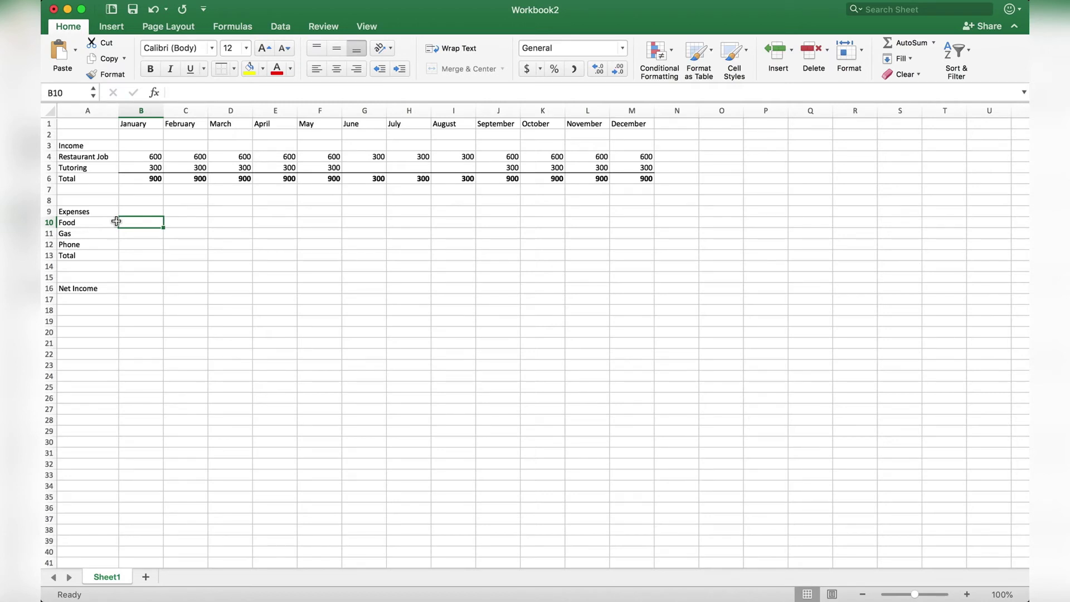
text(=)
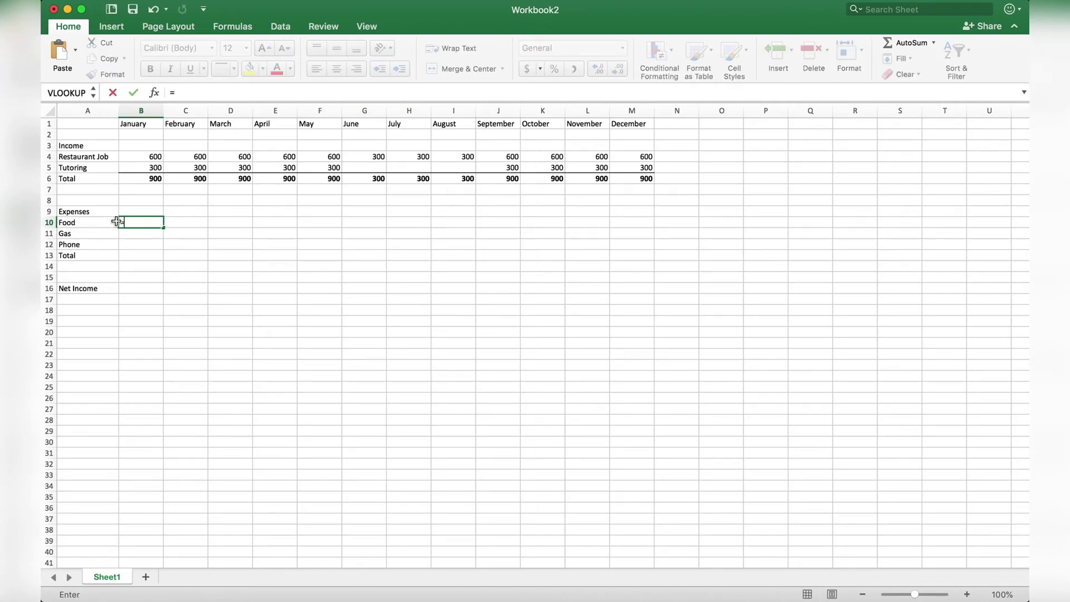
text(10*31)
key(Return)
key(Up)
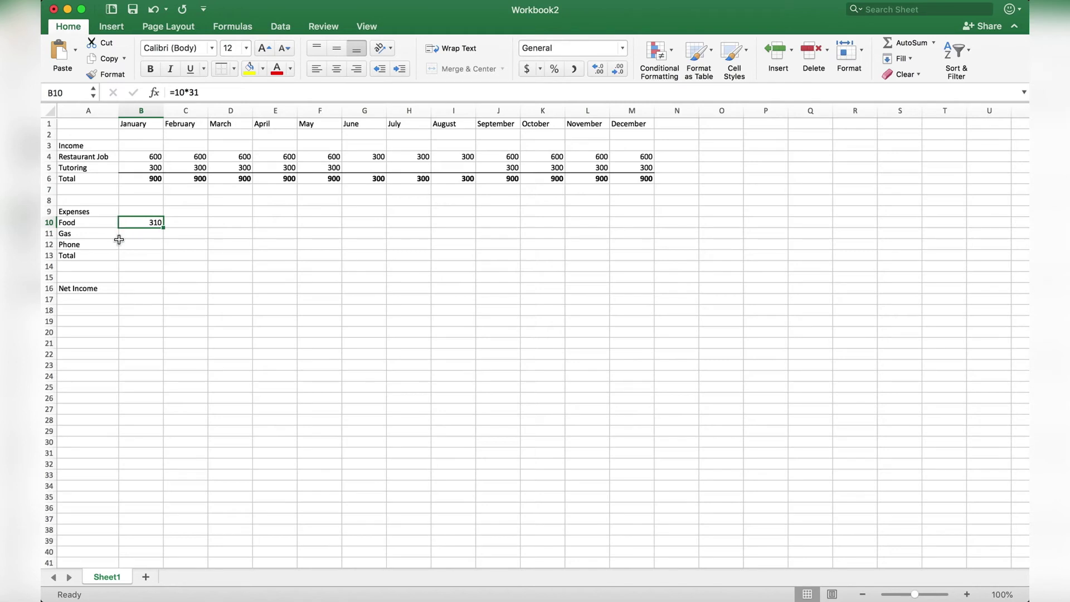
drag(164, 228, 646, 240)
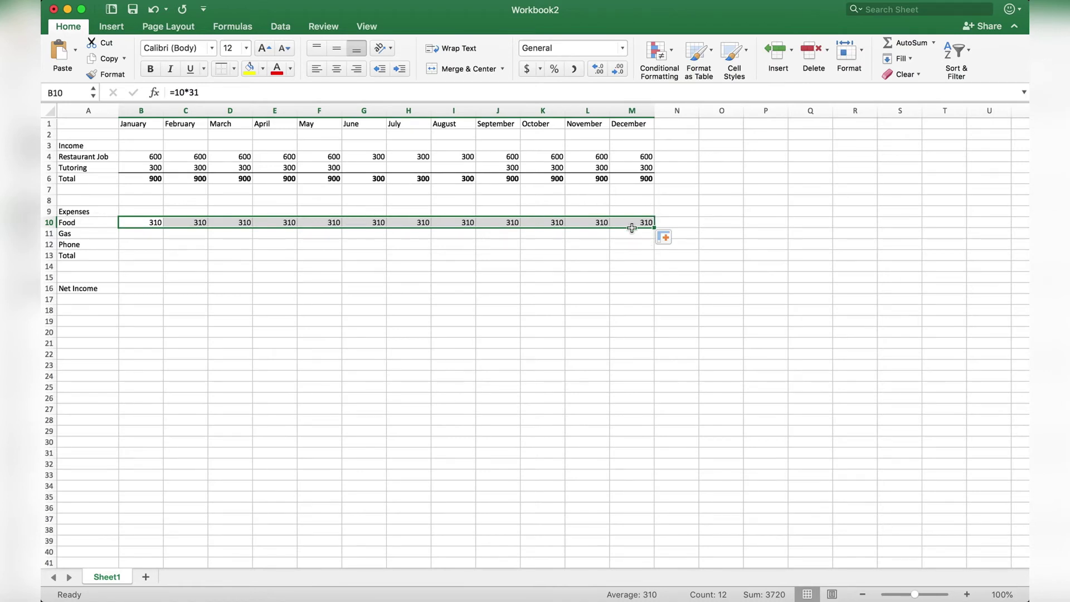
Step: Enter =40*4 as the January Gas expense in B11 and fill it across through December
click(141, 234)
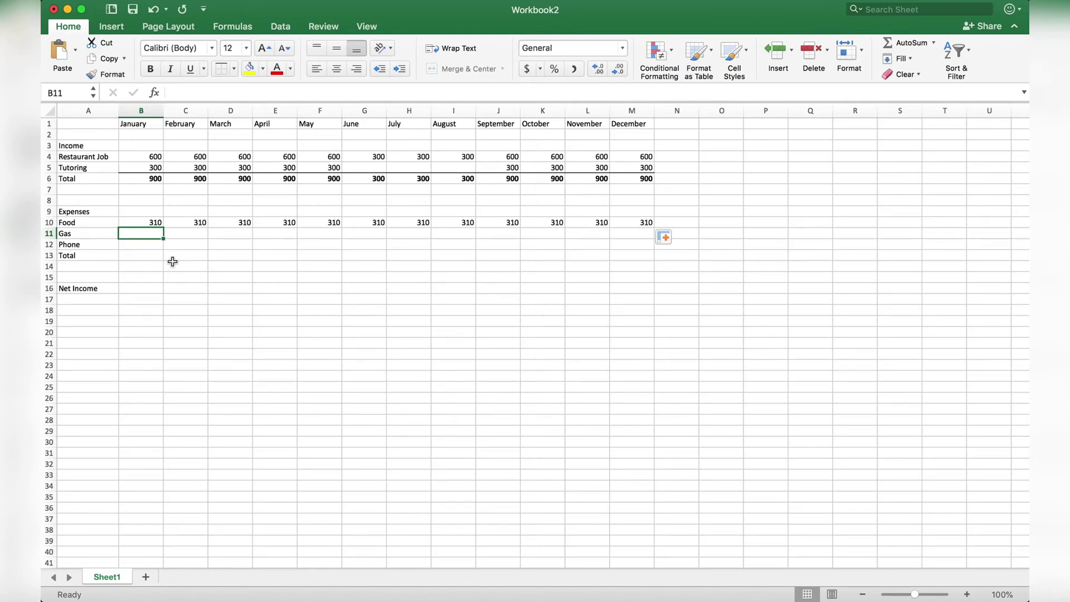
text(=)
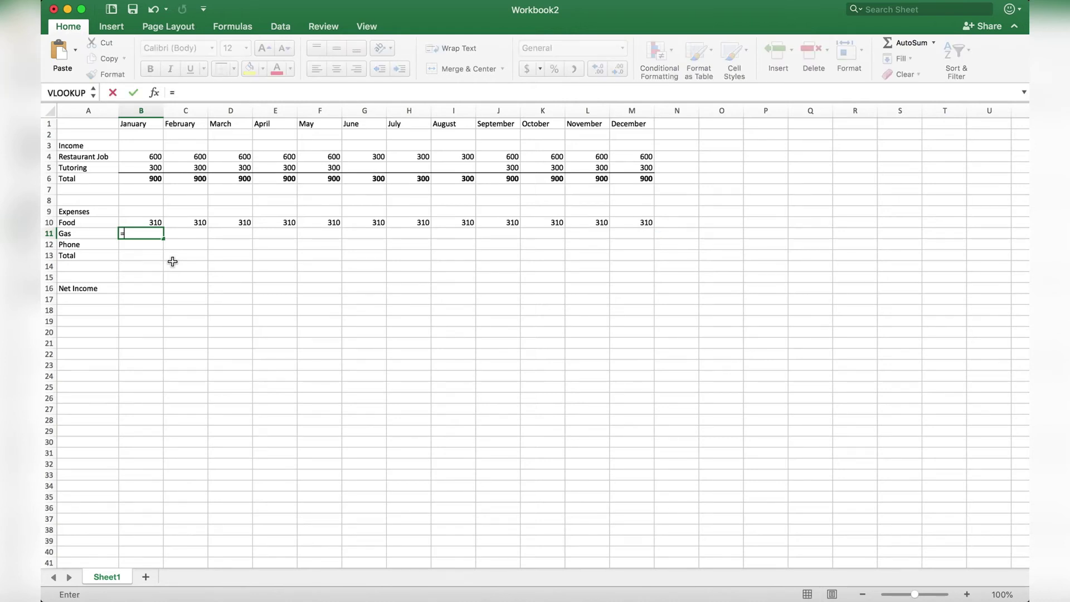
text(40*4)
key(Return)
click(153, 233)
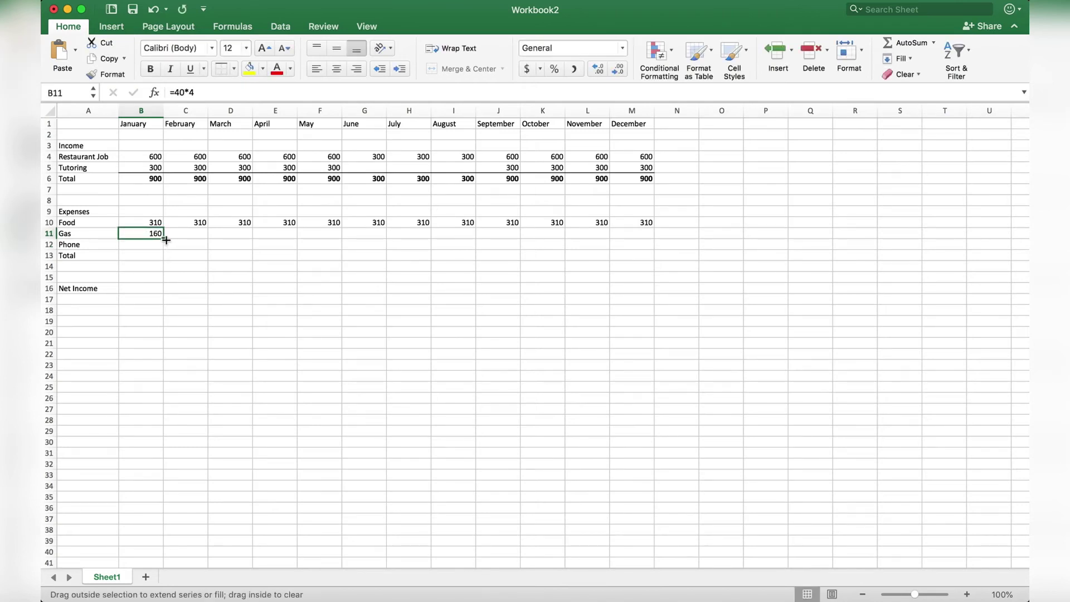
drag(166, 240, 649, 237)
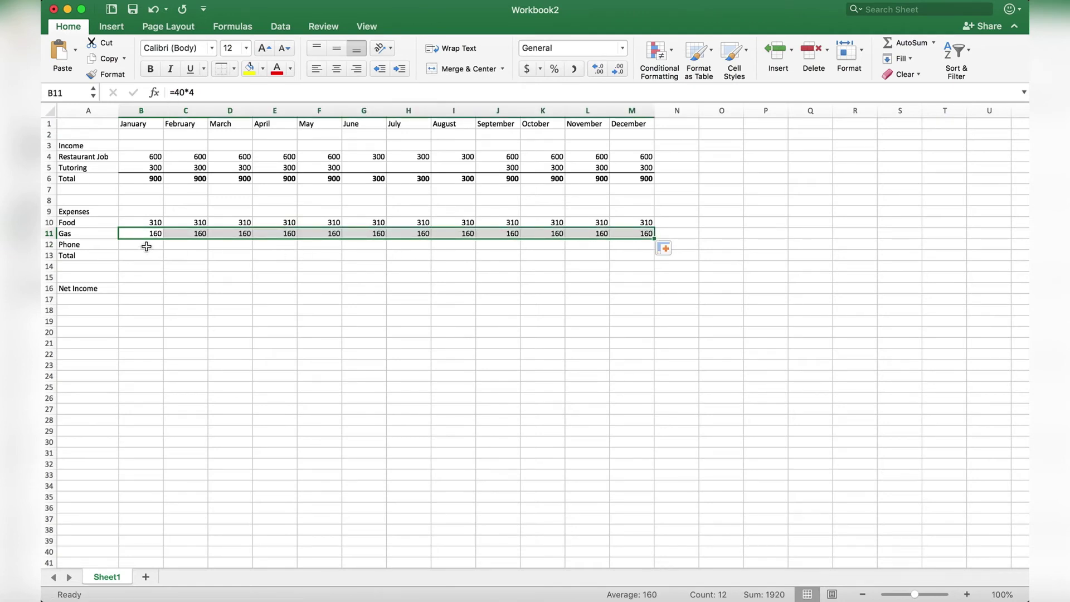
Step: Enter 65 as the January Phone expense in B12 and fill it across through December
click(146, 246)
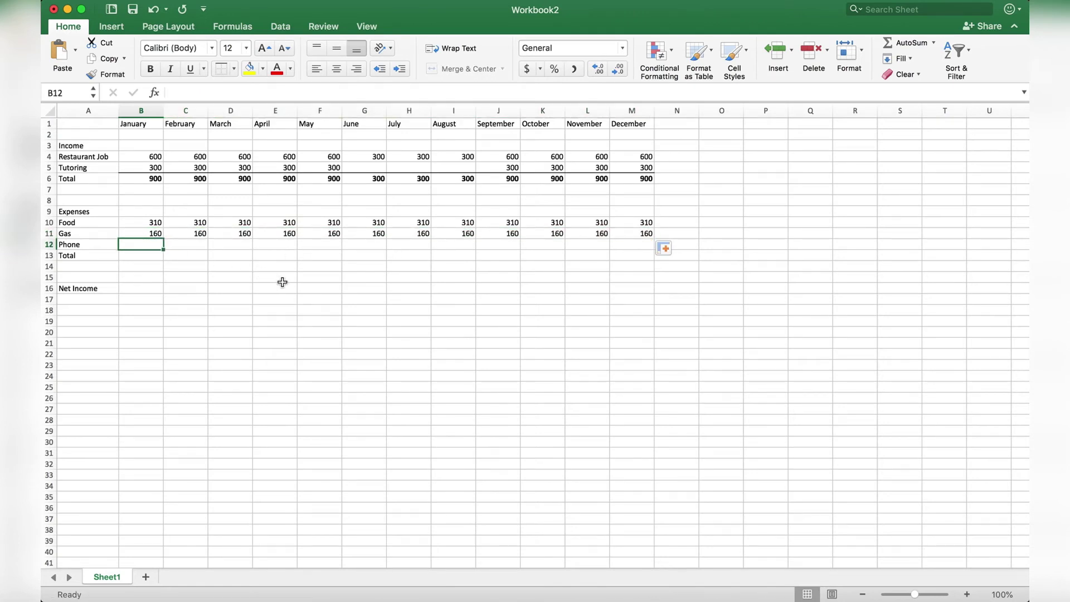
text(65)
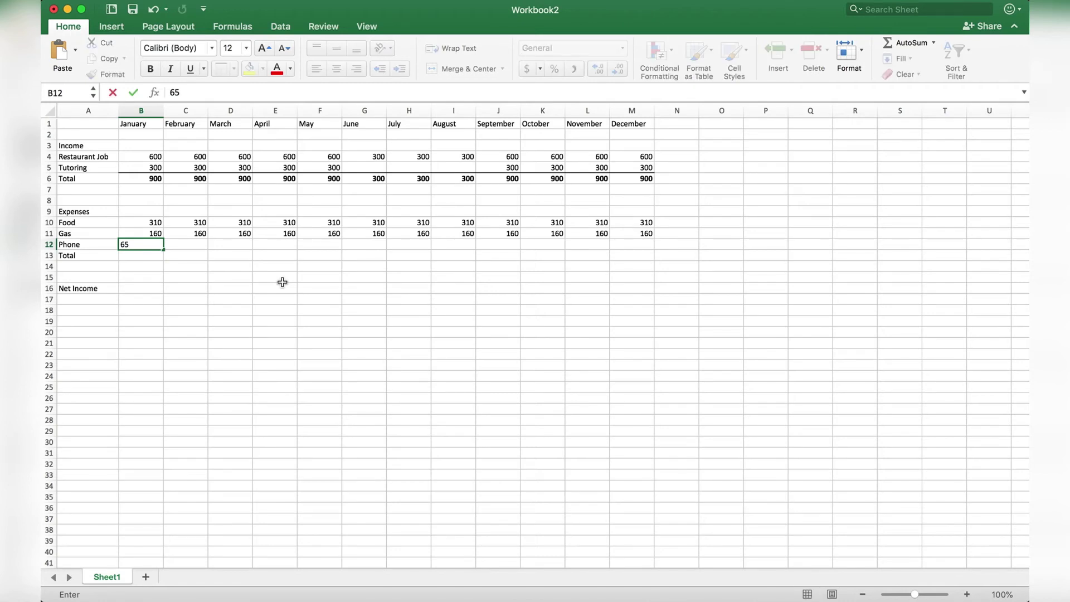
key(Return)
click(155, 246)
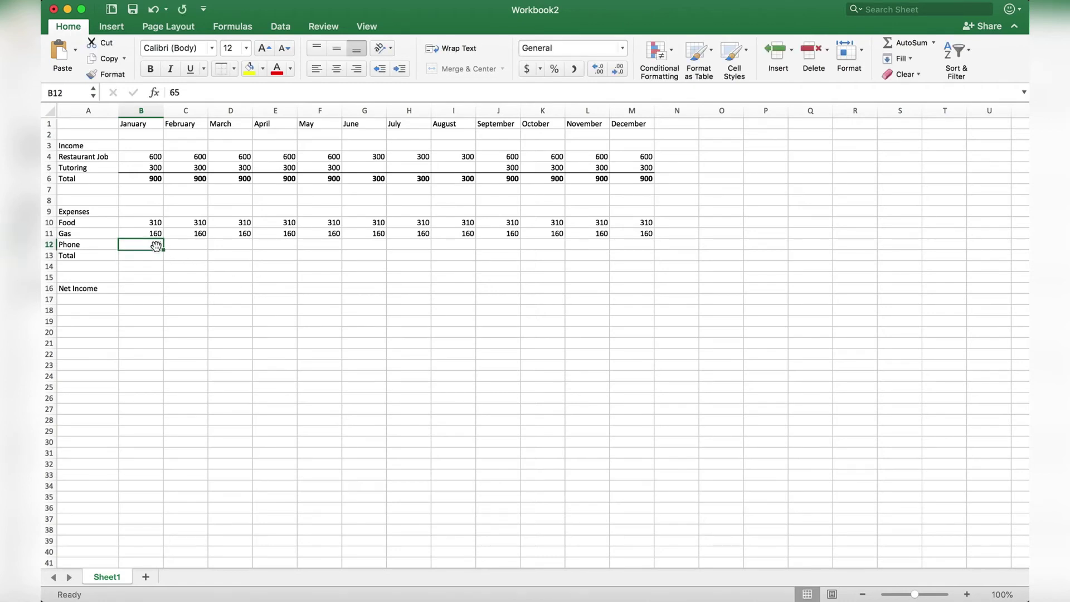
drag(165, 251, 633, 249)
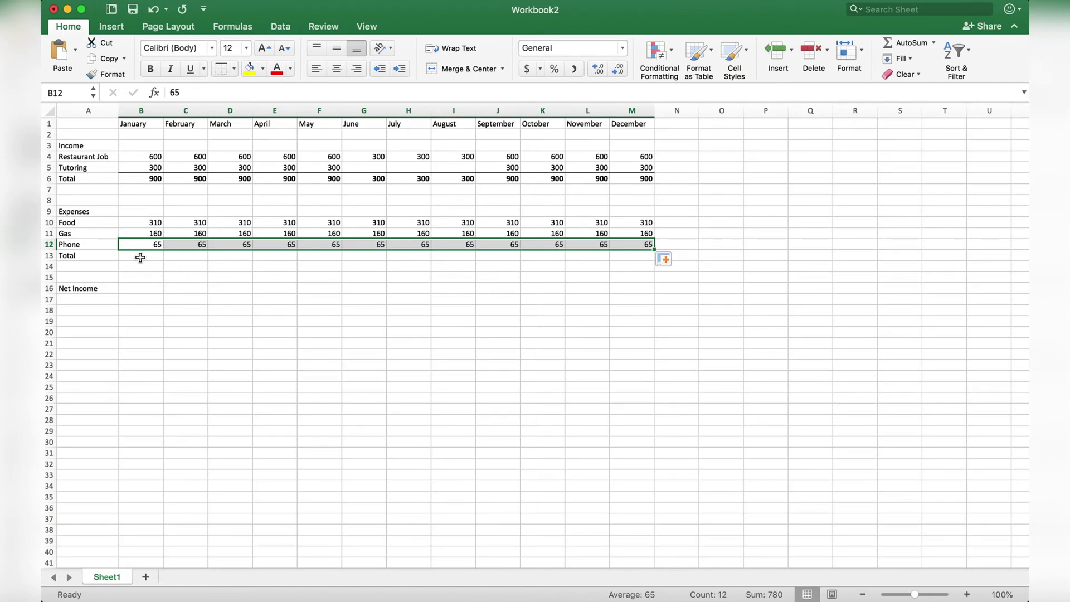
Step: Calculate the January expense total in B13 with =SUM(B10:B12)
click(140, 257)
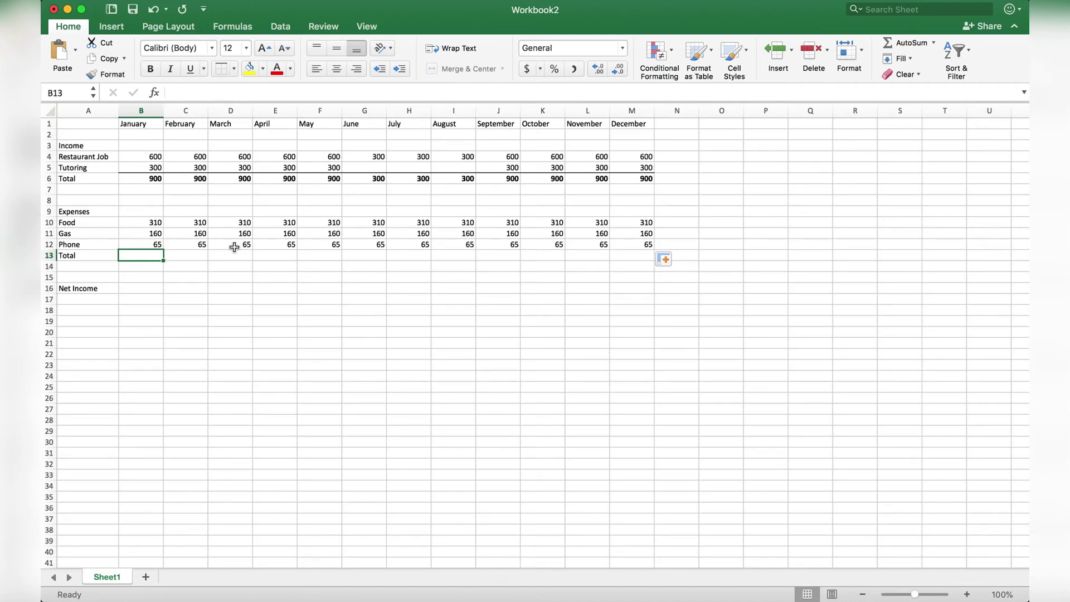
text(=)
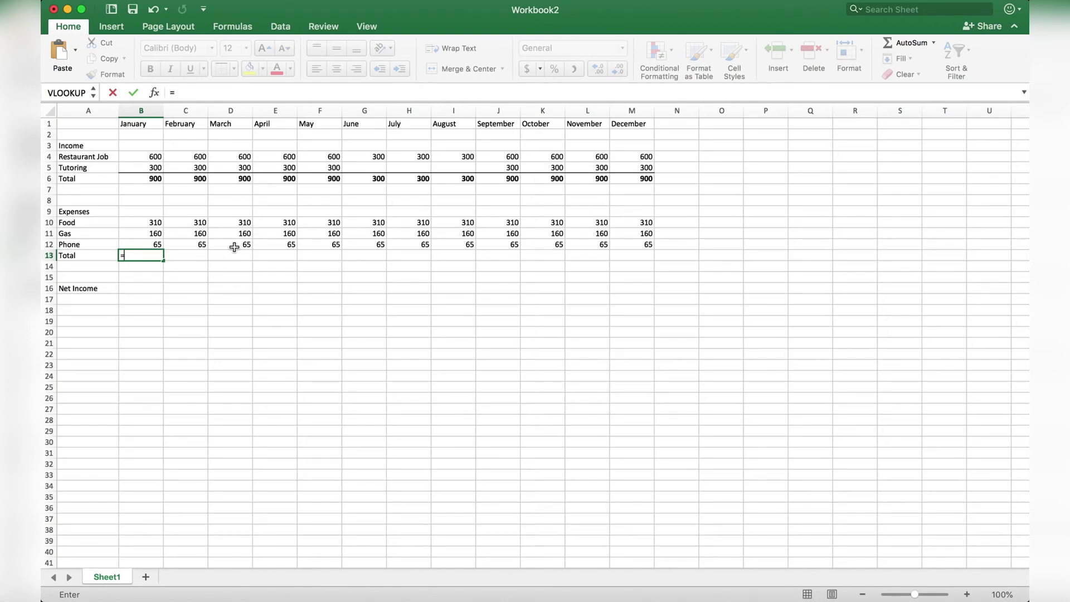
text(sum)
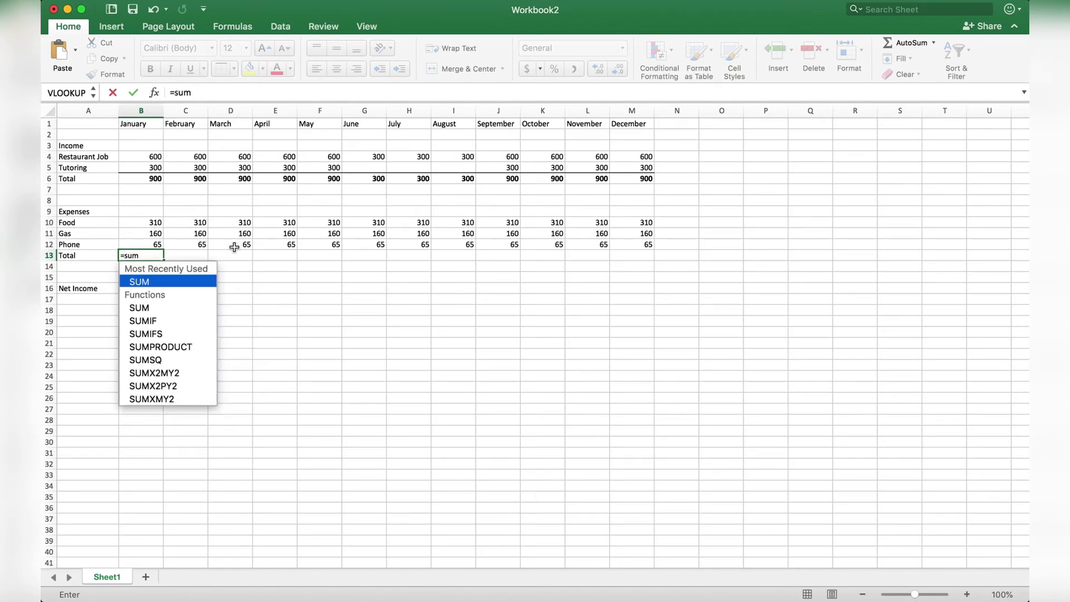
text(()
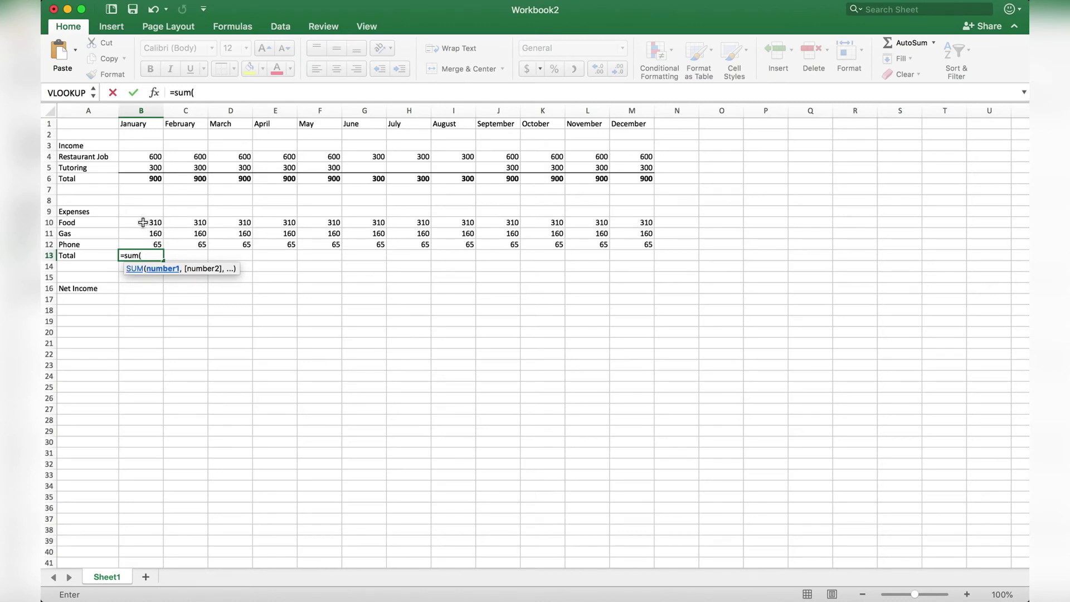
click(143, 222)
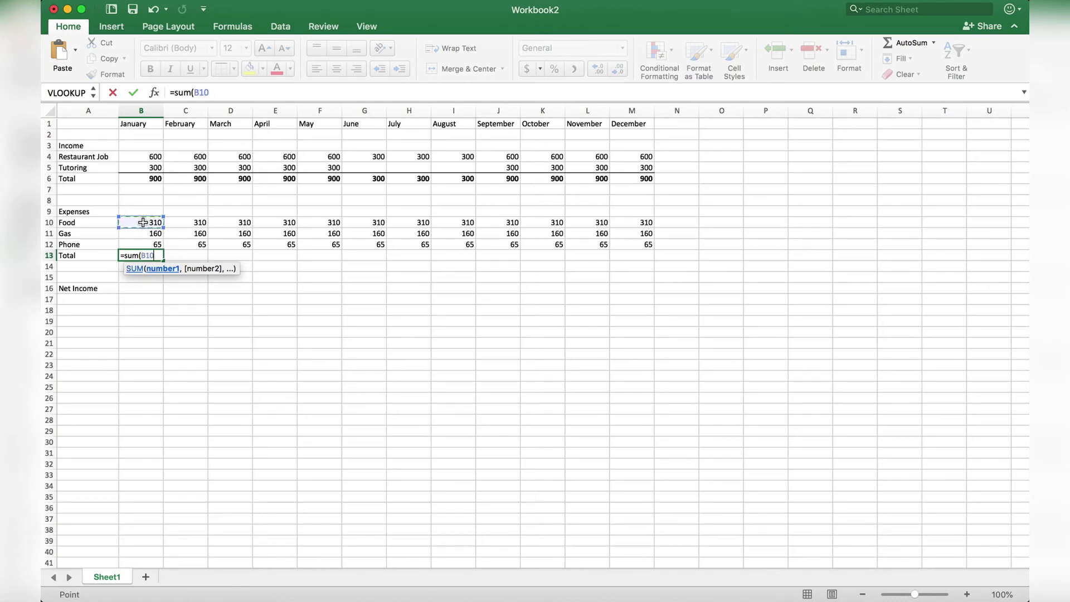
drag(143, 223, 142, 245)
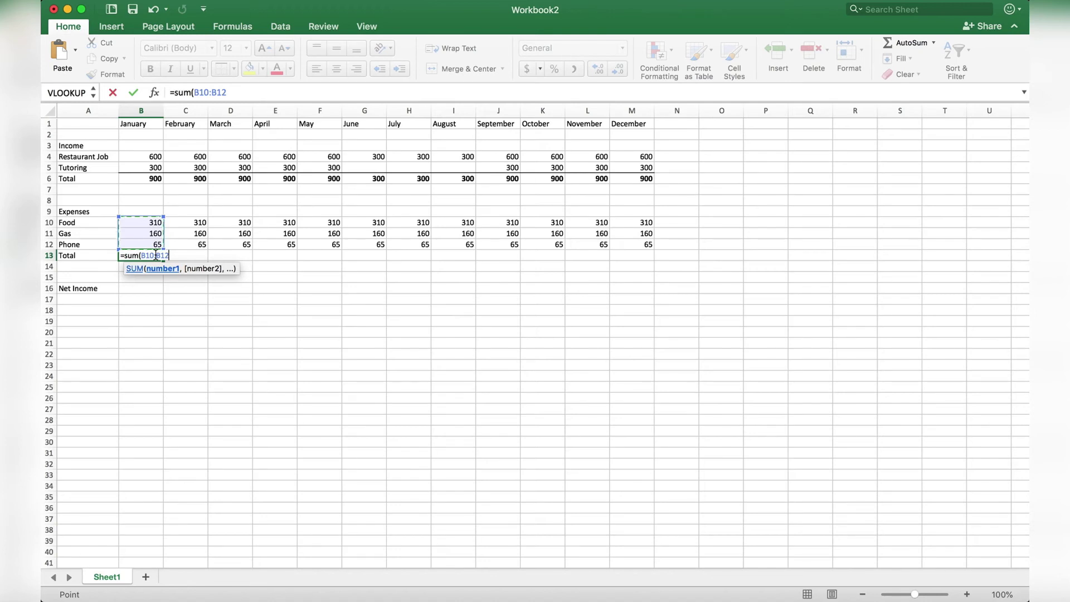
text())
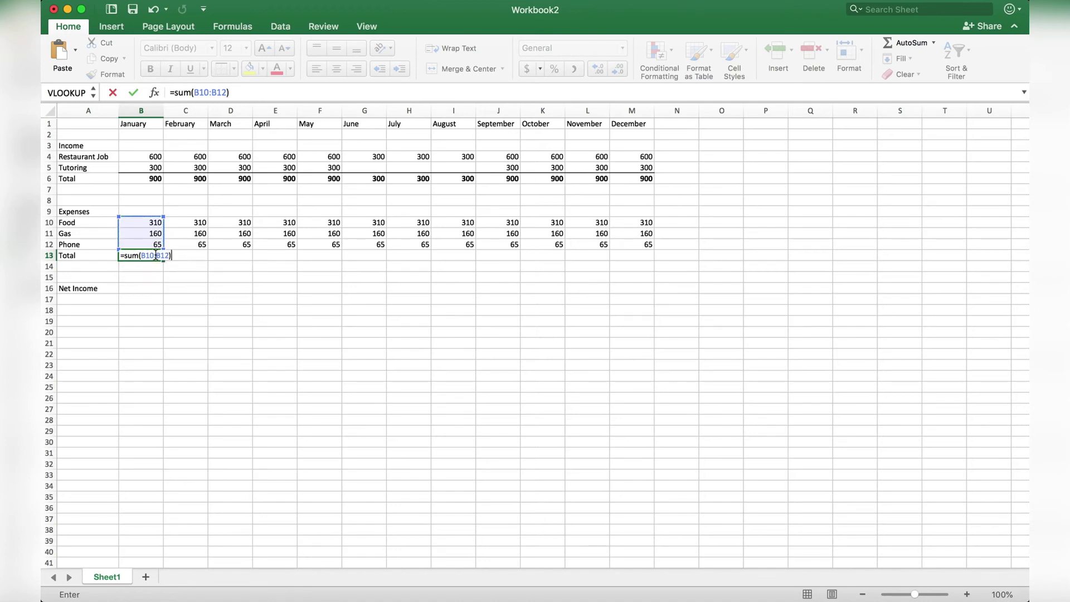
key(Return)
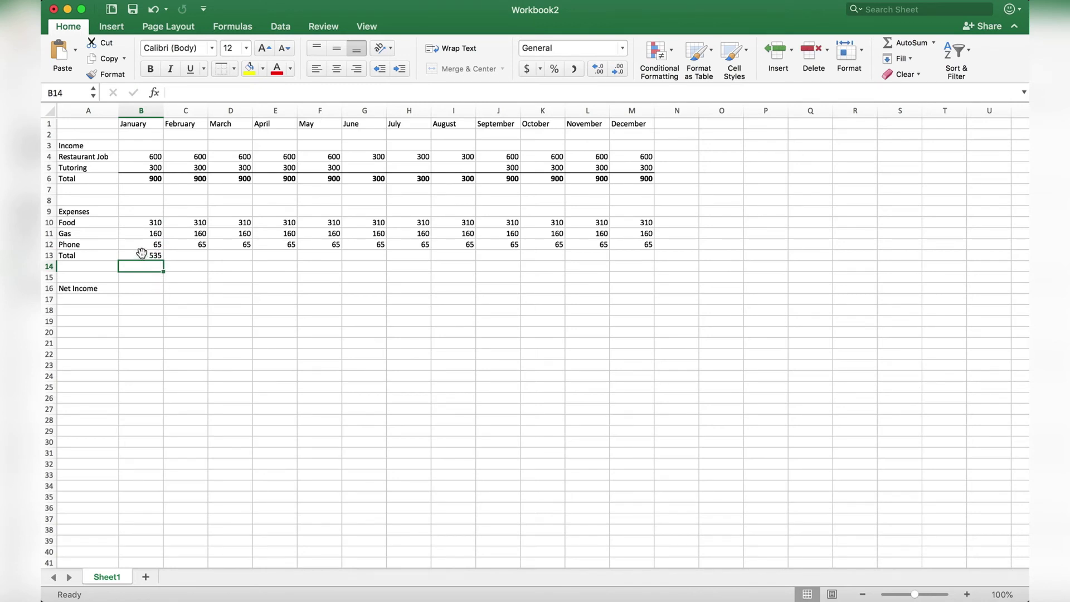
Step: Fill the expense total across through December and format B13:M13 in bold with a top border
click(141, 253)
drag(164, 260, 639, 256)
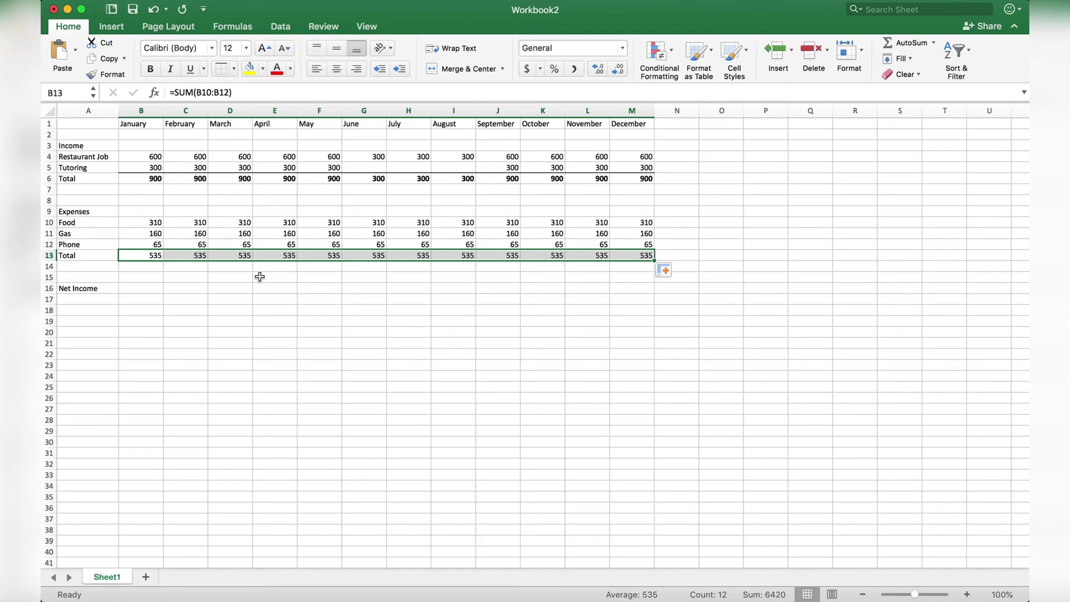
click(152, 70)
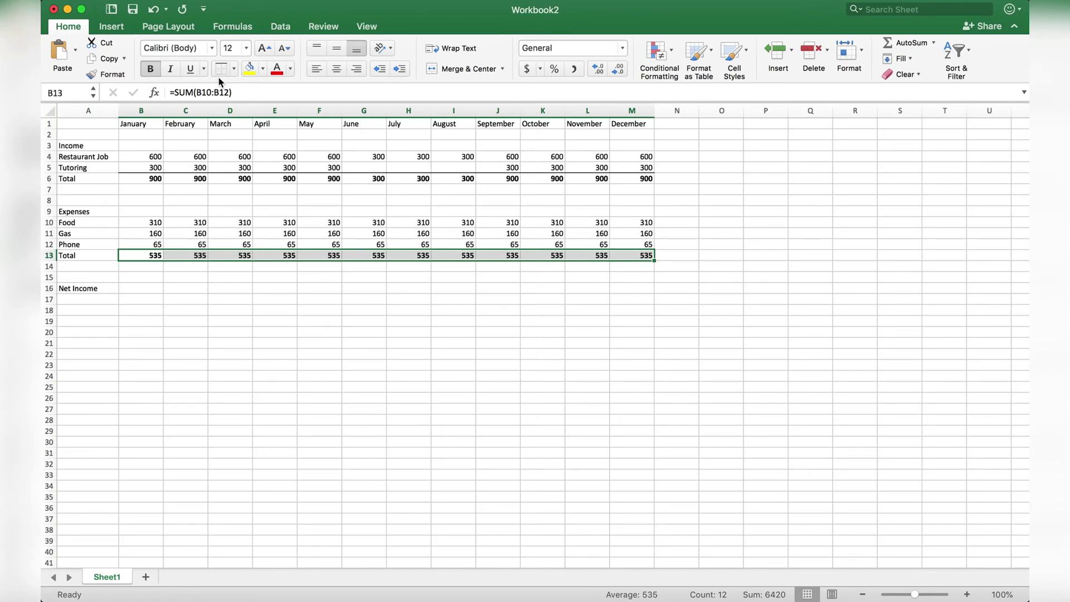
click(200, 310)
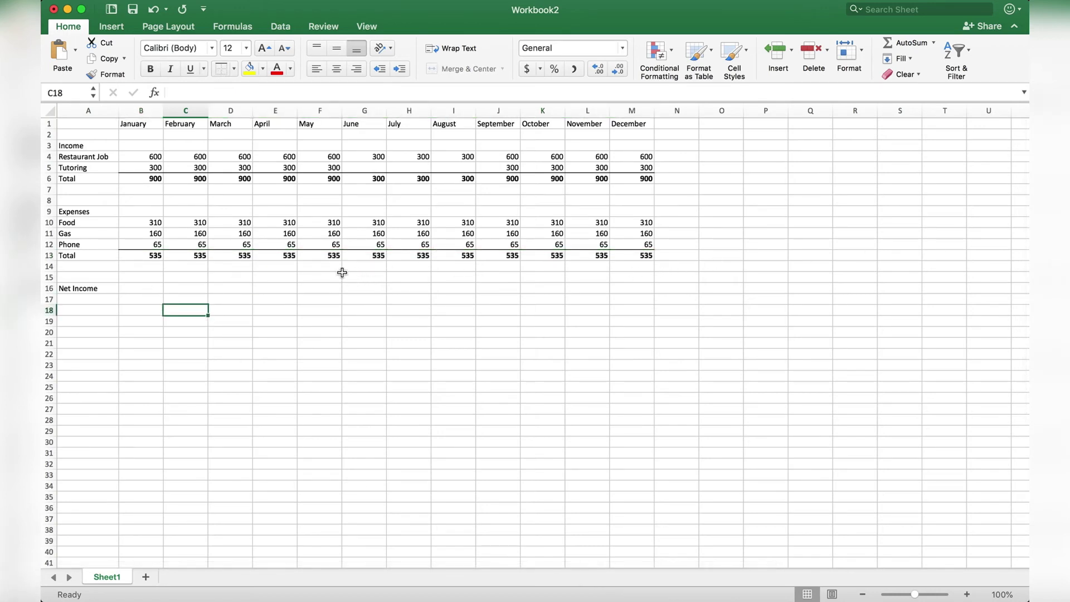
Step: Calculate the January net income in B16 with =B6-B13
click(147, 288)
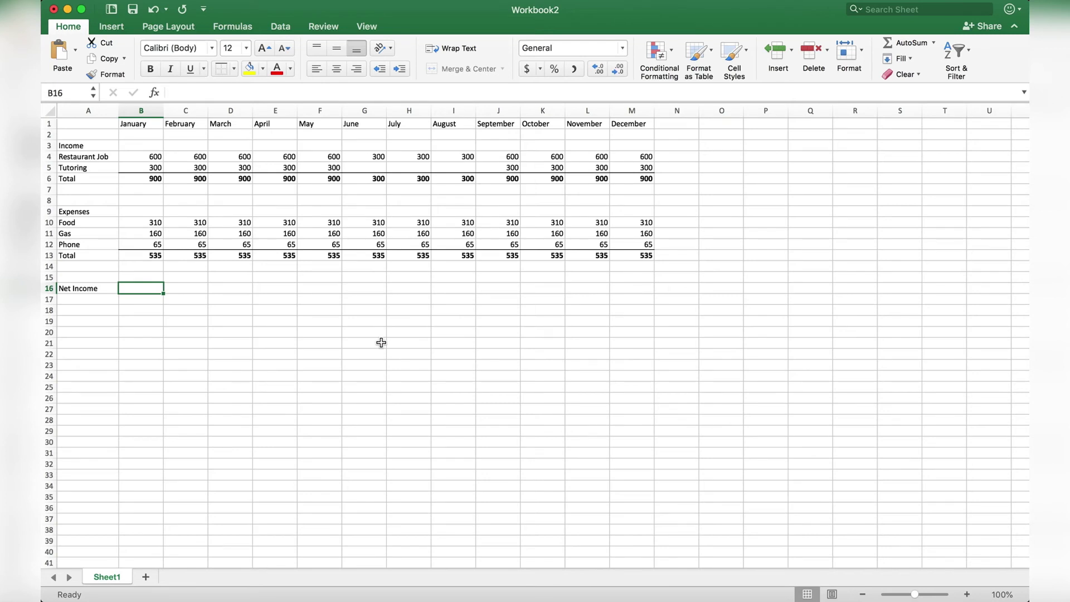
text(=)
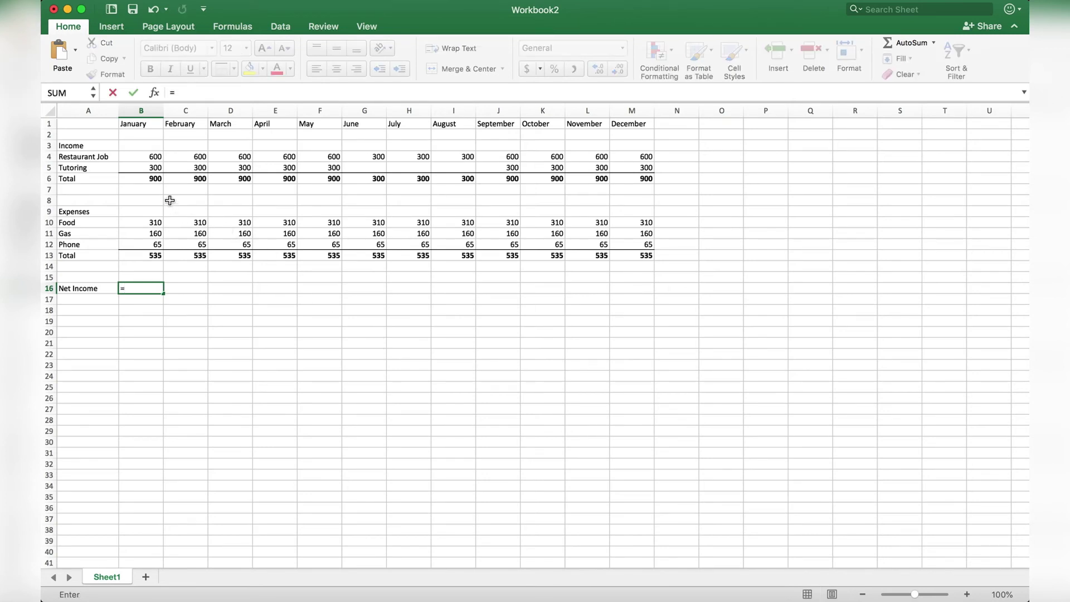
click(147, 179)
text(-)
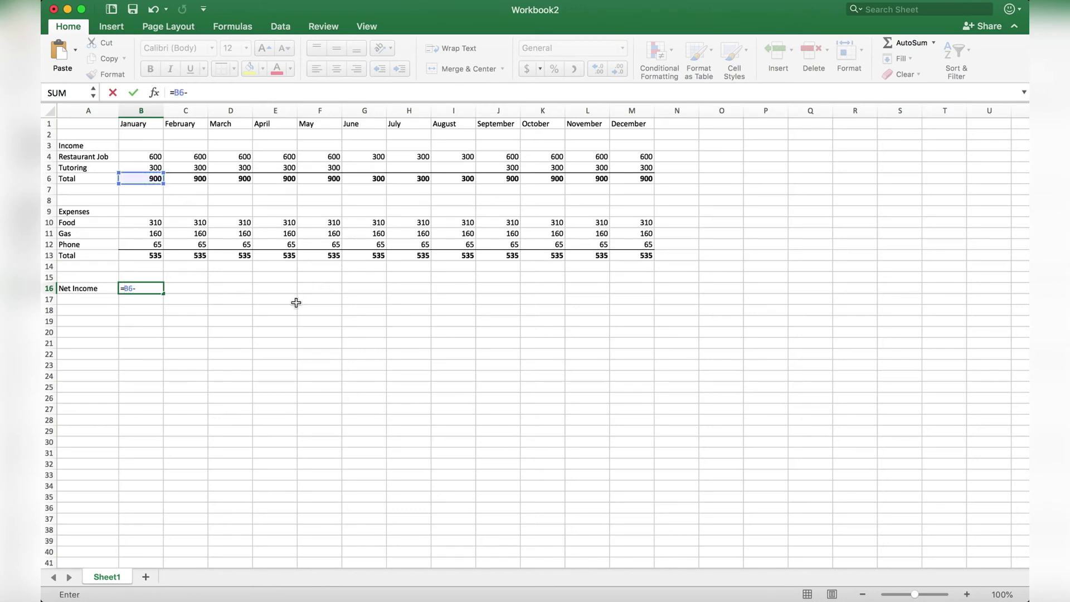
click(152, 255)
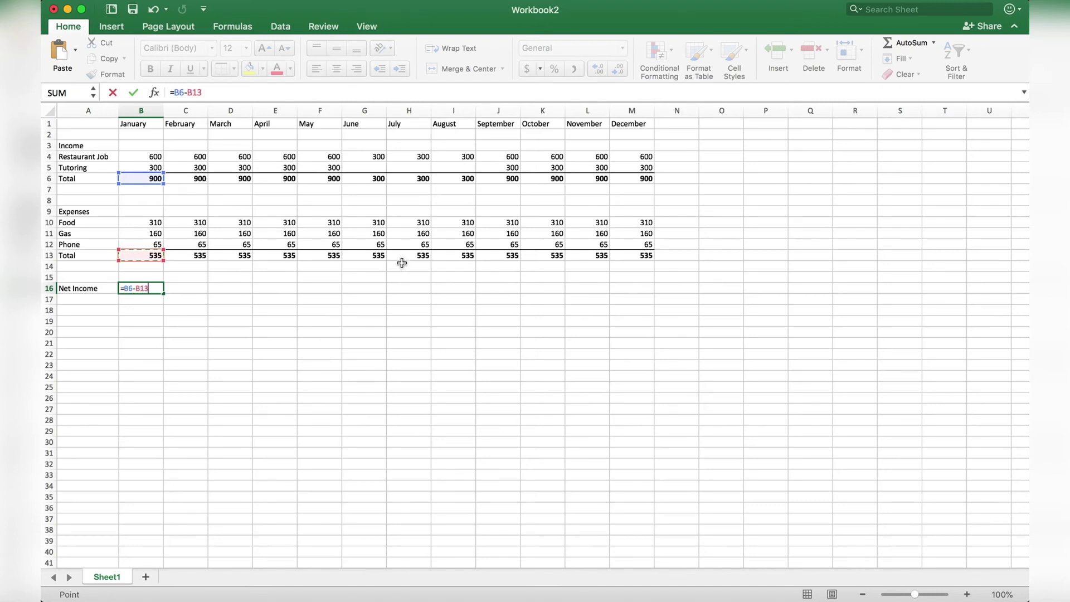
key(Return)
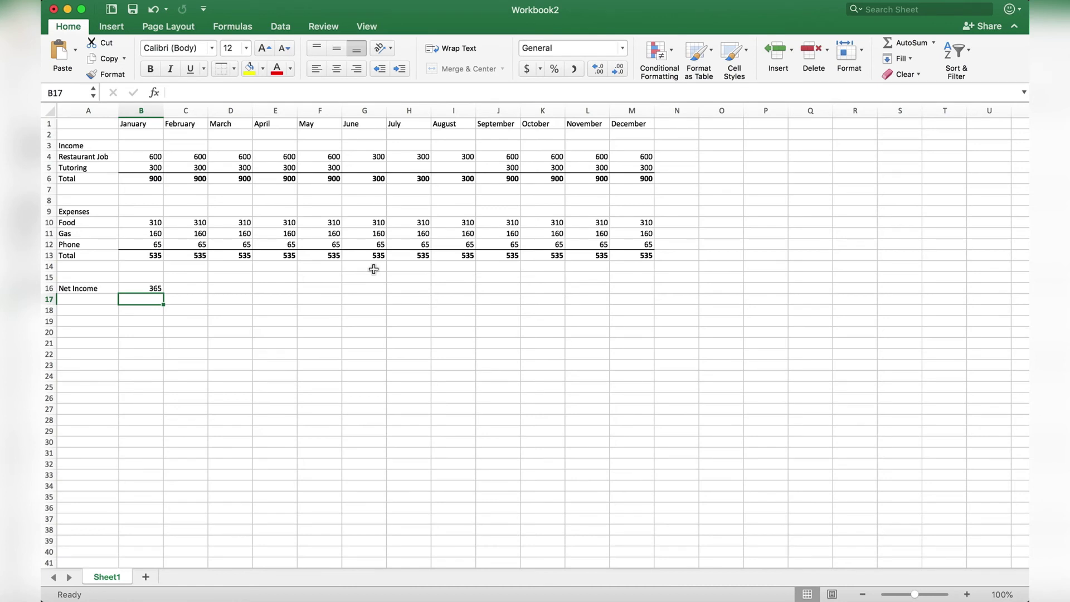
Step: Fill the net income formula across through December and make B16:M16 bold
click(139, 289)
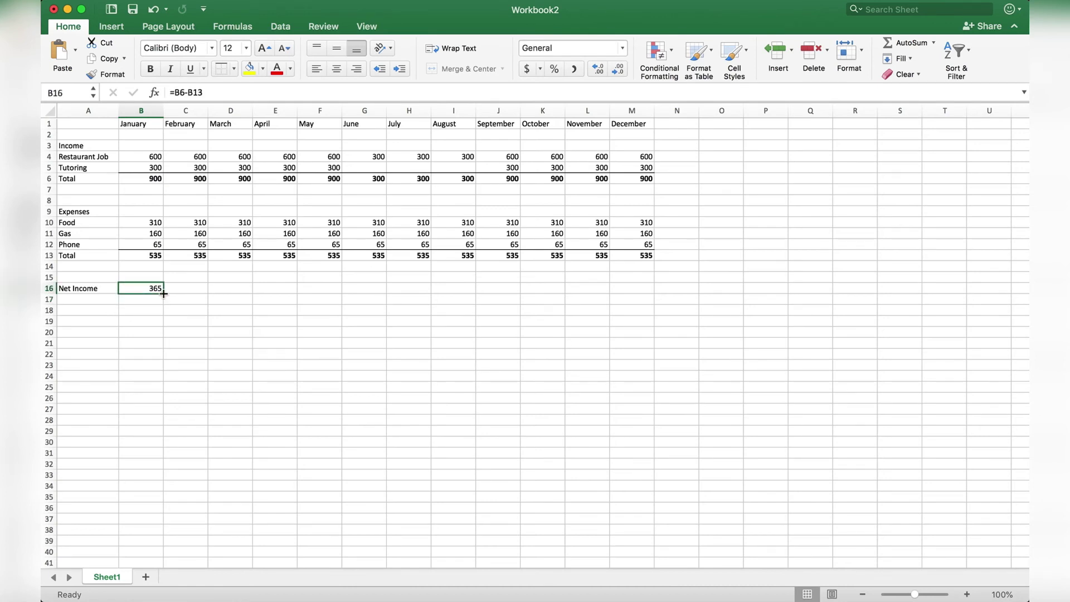
drag(175, 294, 650, 297)
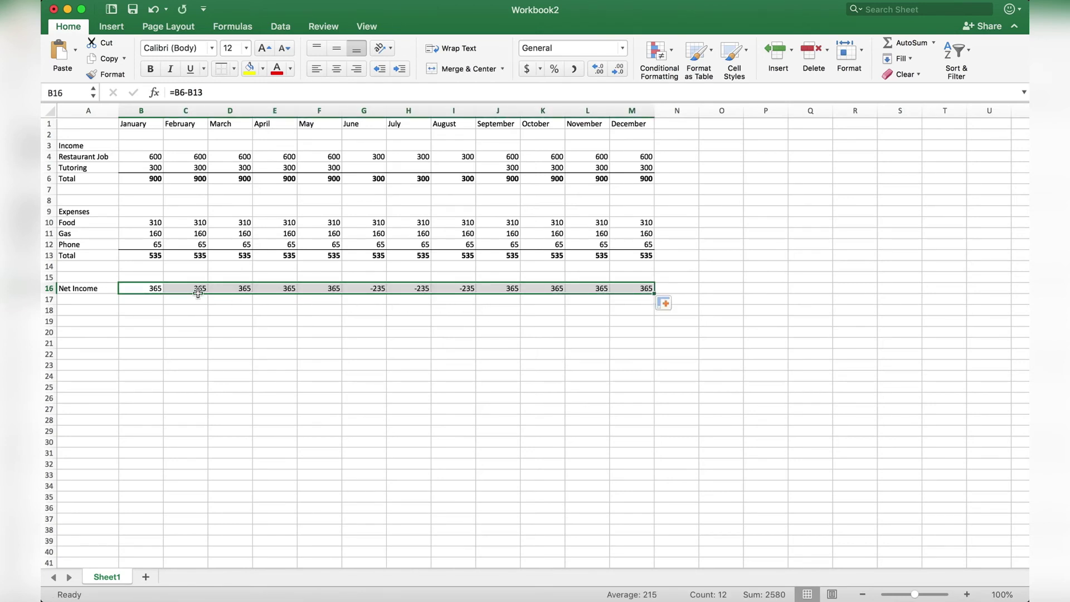
click(150, 73)
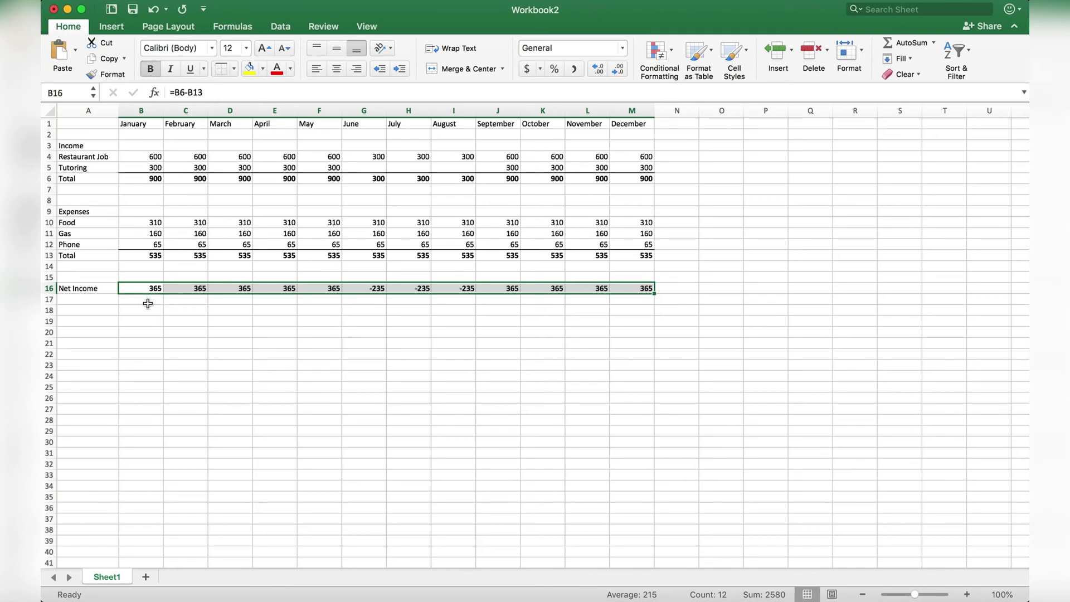
Step: Calculate the yearly net income total in N16 with =SUM(B16:M16)
click(148, 303)
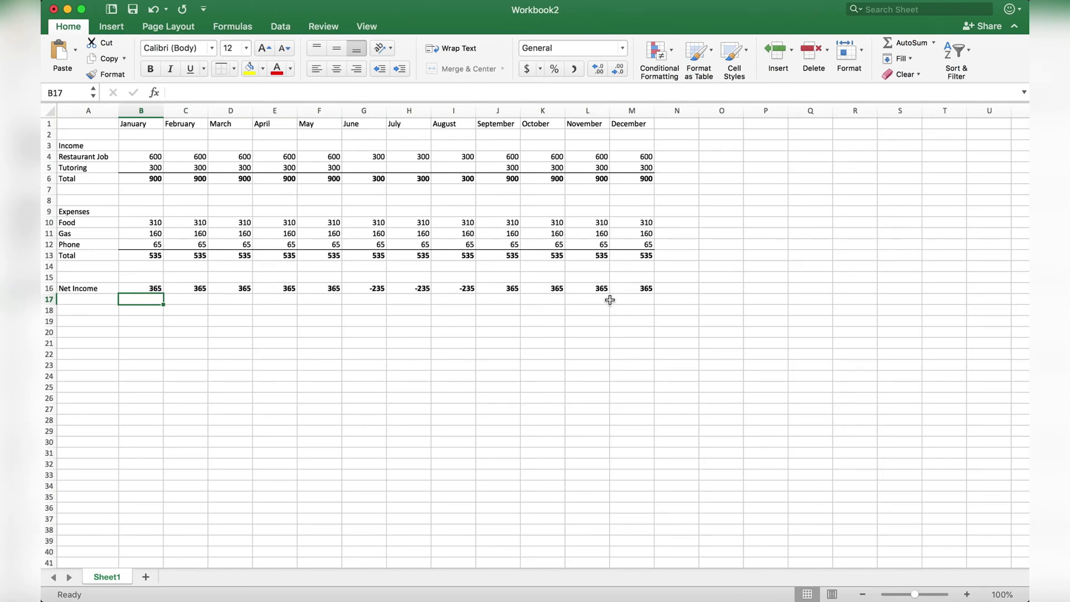
click(690, 287)
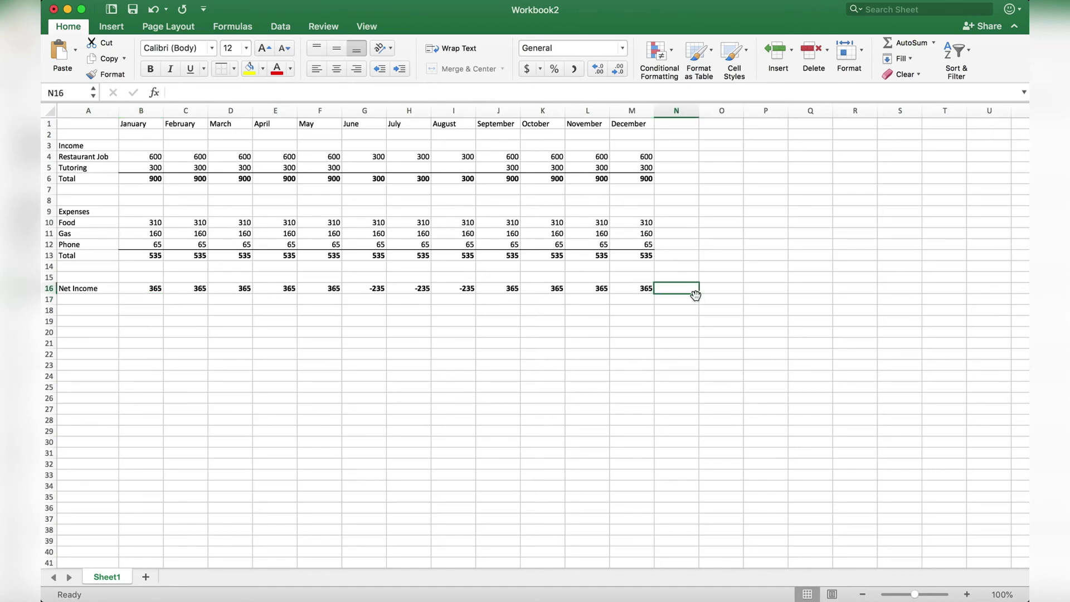
text(=)
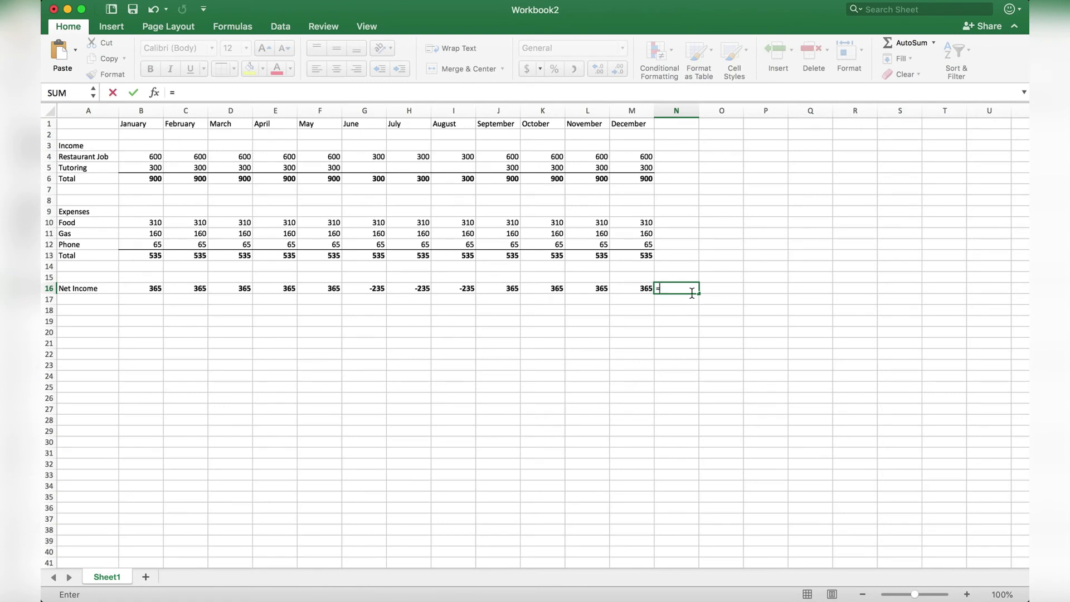
text(sum()
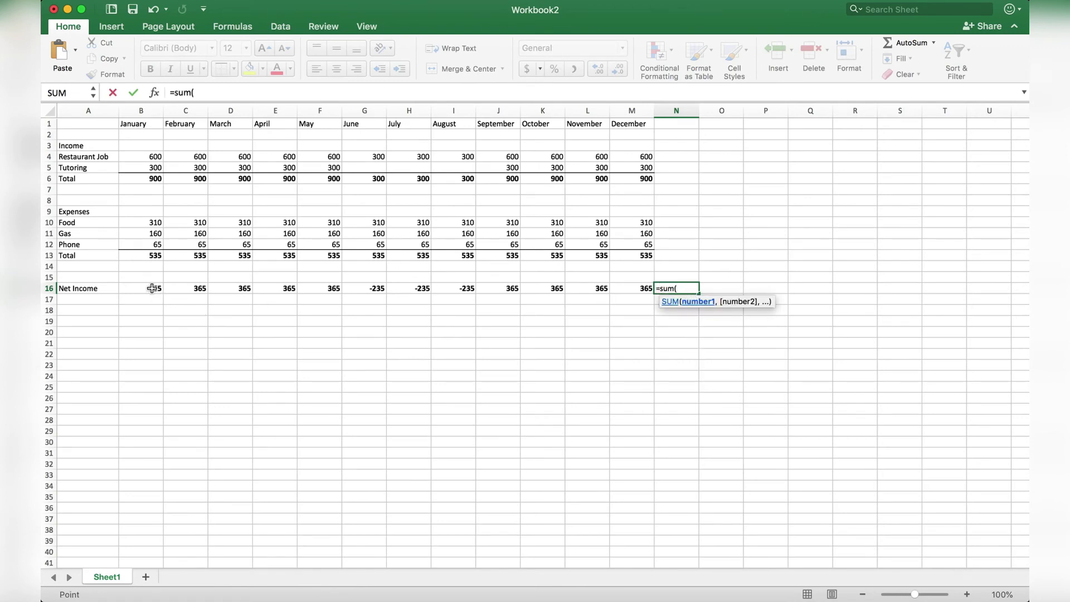
click(152, 288)
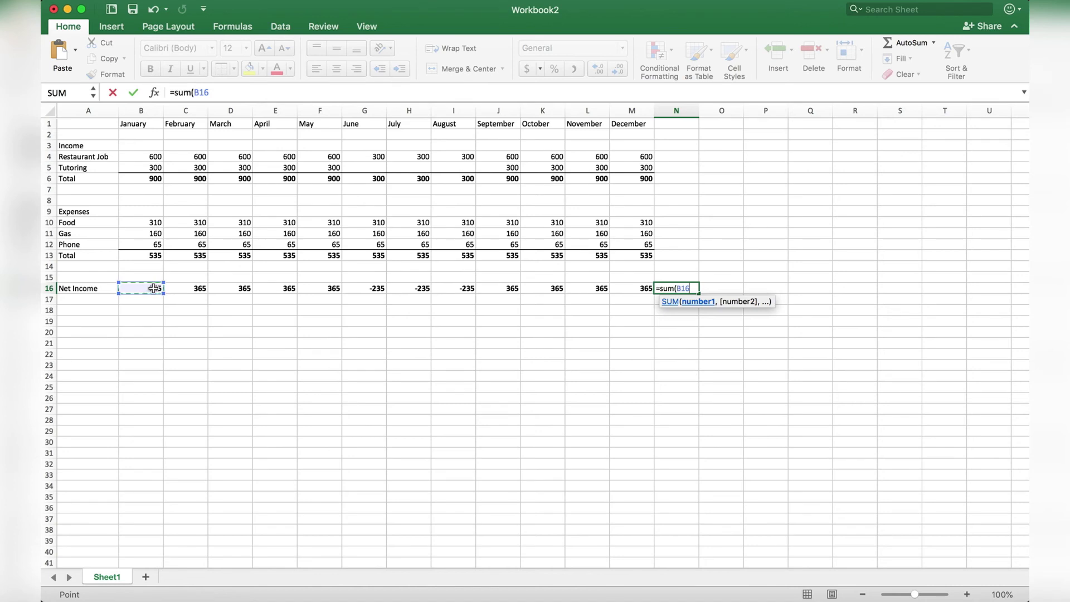
drag(154, 288, 628, 289)
text())
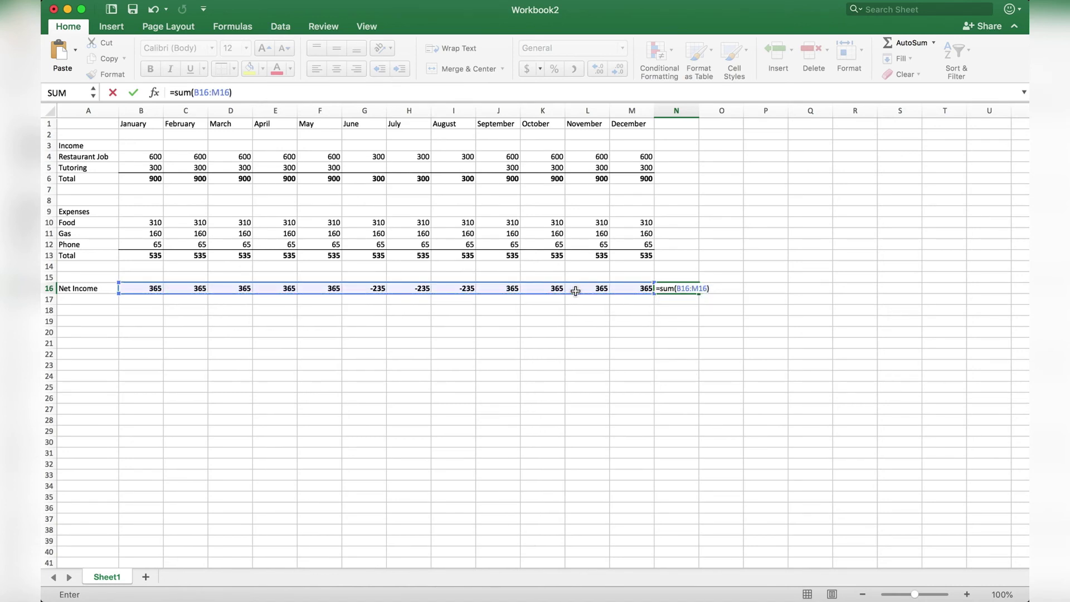
key(Return)
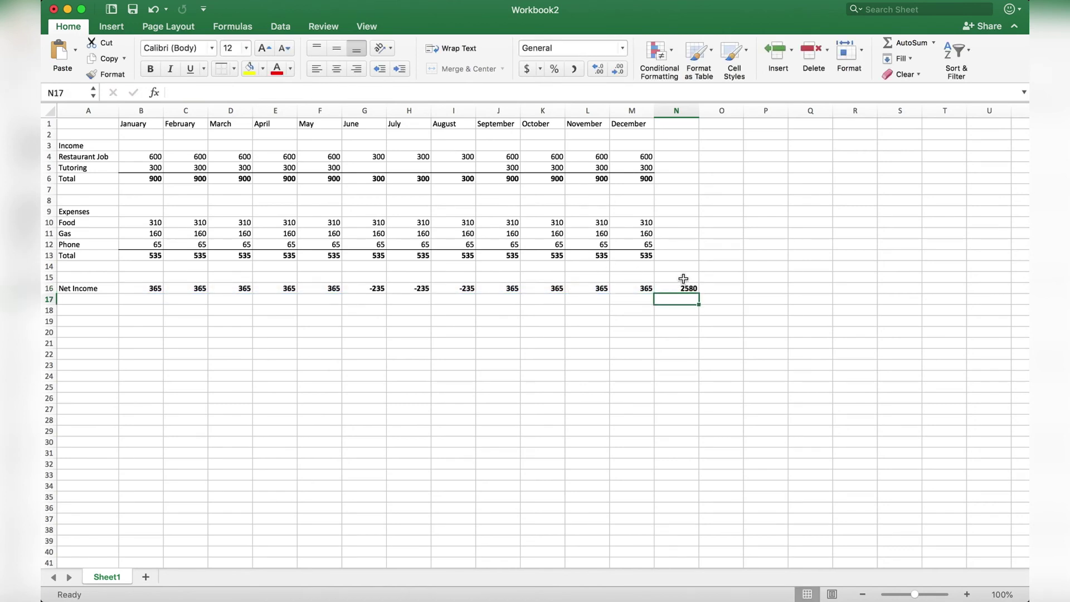
click(676, 287)
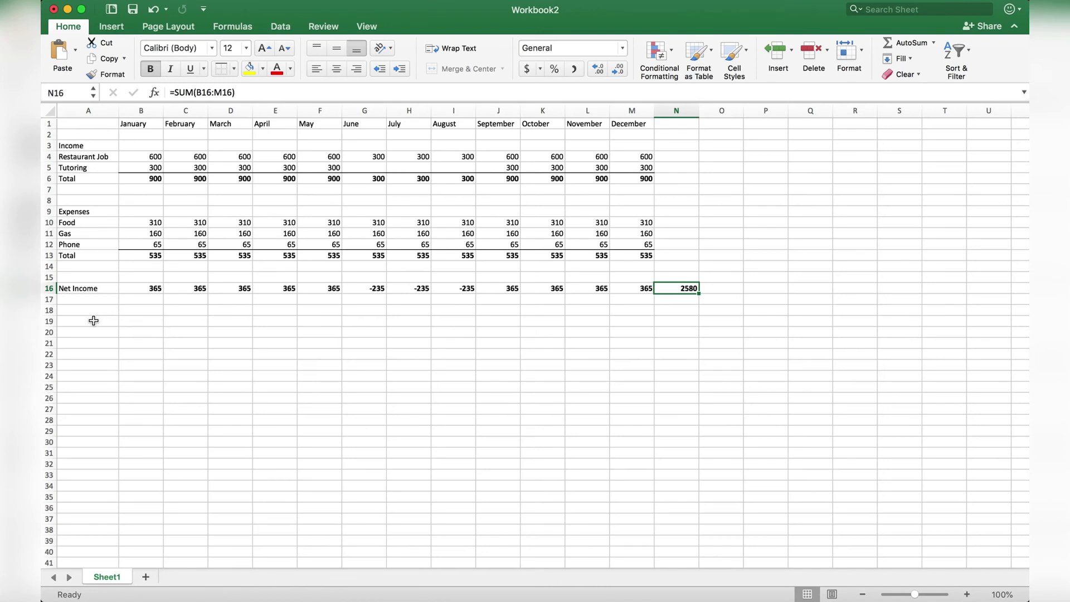
Step: Label A19 "Bank Balance" and enter a starting balance of 1000 in B19
click(93, 321)
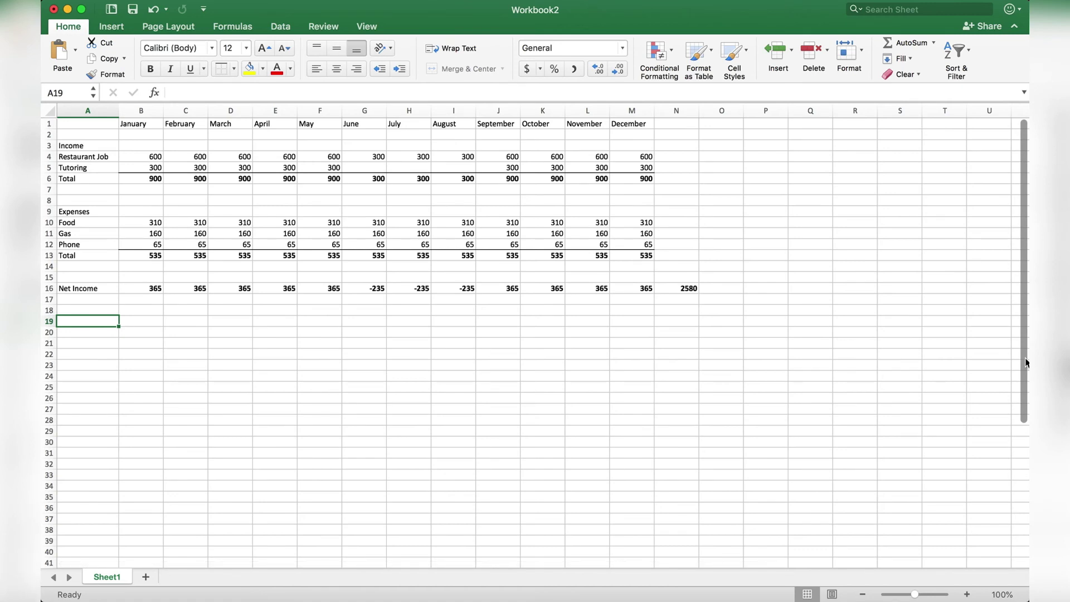
text(Bank Balance)
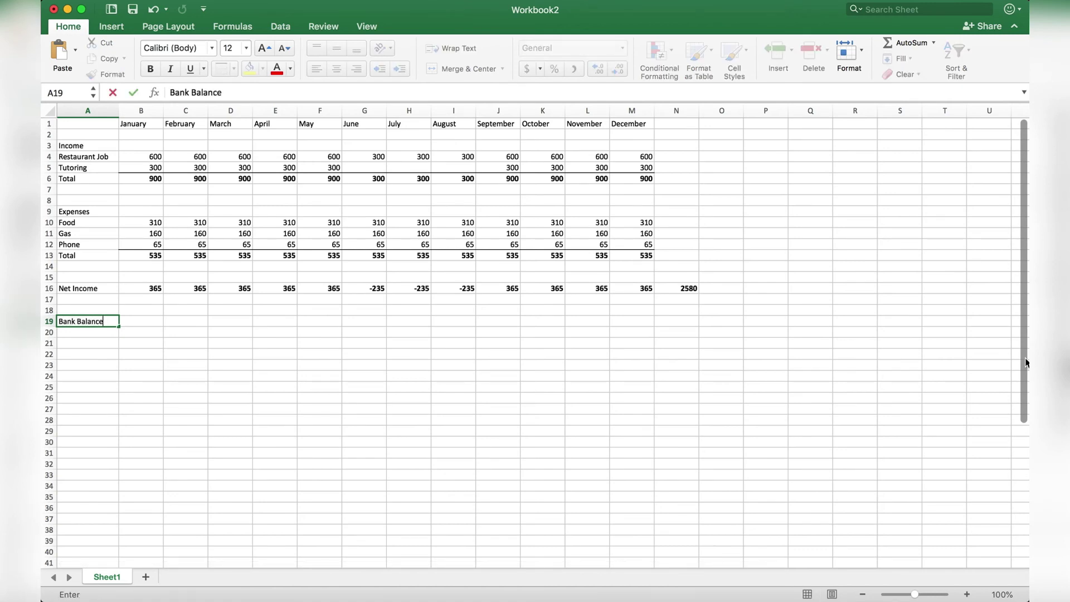
key(Tab)
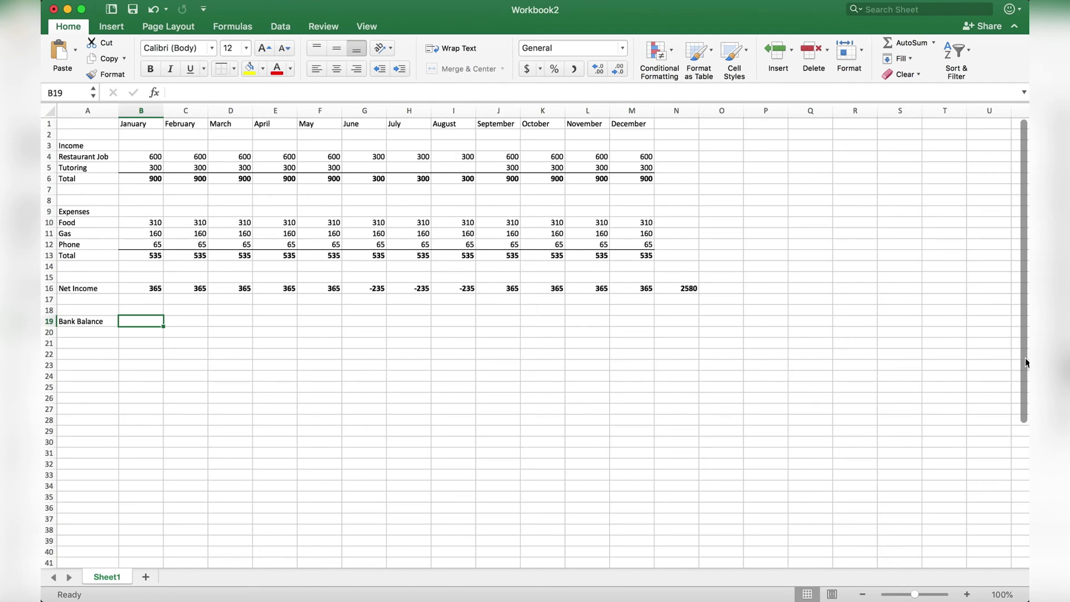
text(1000)
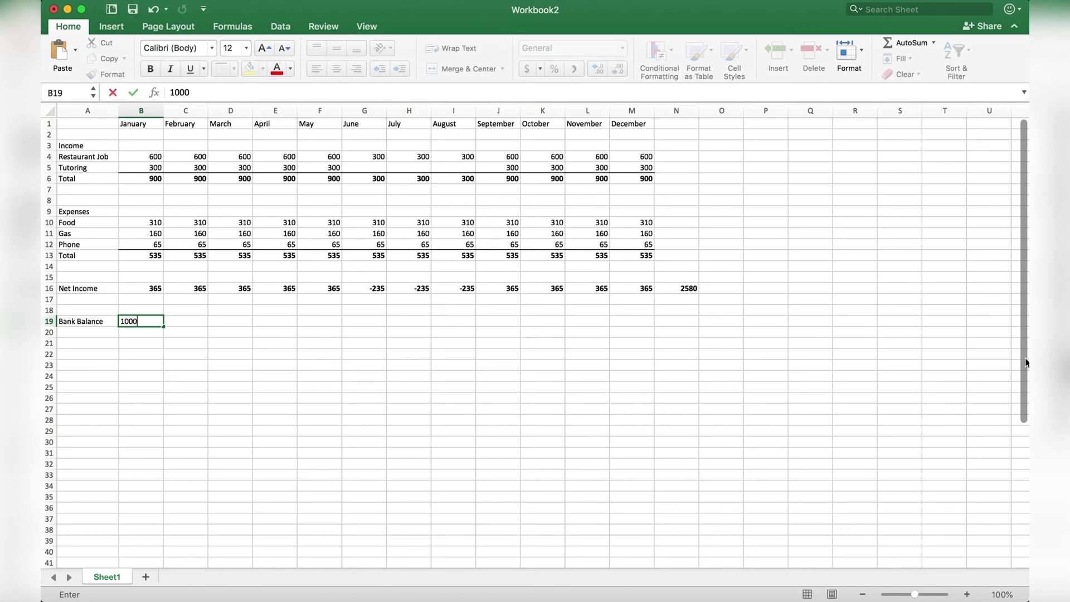
key(Return)
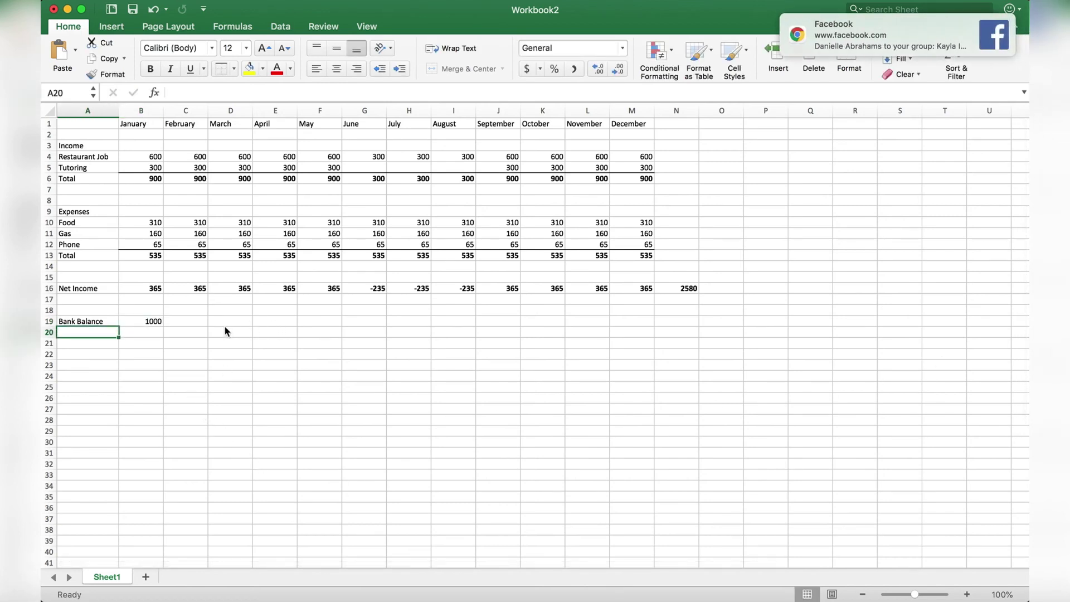
Step: Change the January bank balance in B19 to the formula =1000+B16 so it includes that month's net income
click(153, 326)
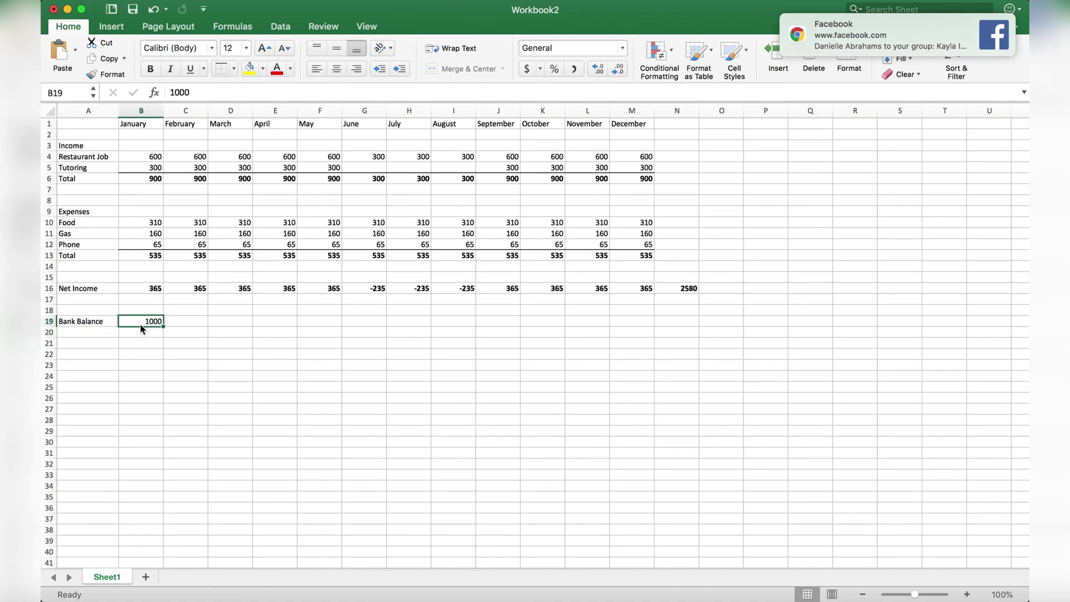
click(172, 92)
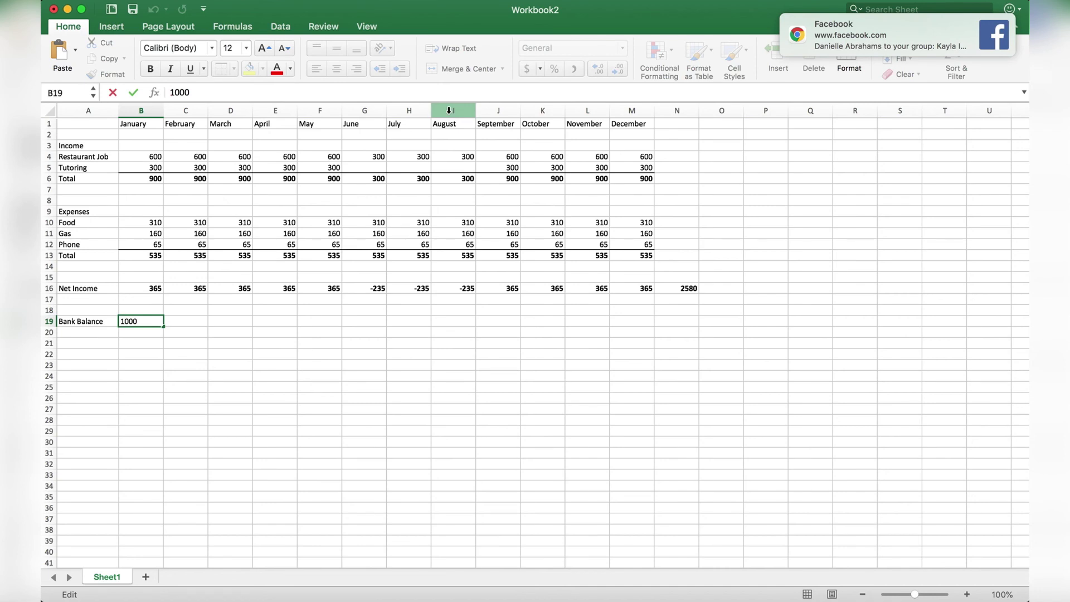
text(=)
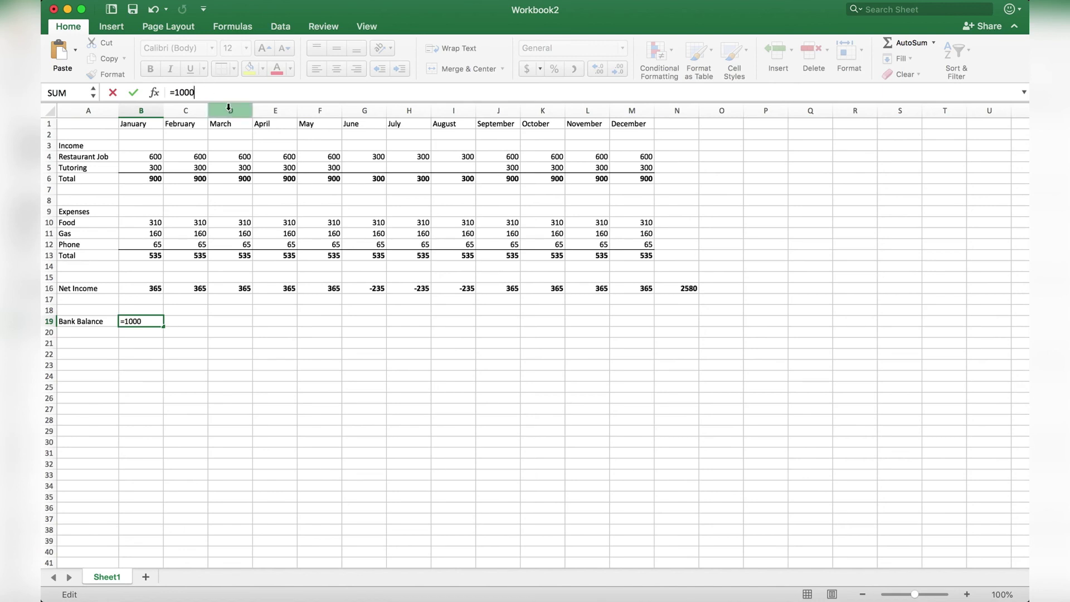
text(+)
click(133, 294)
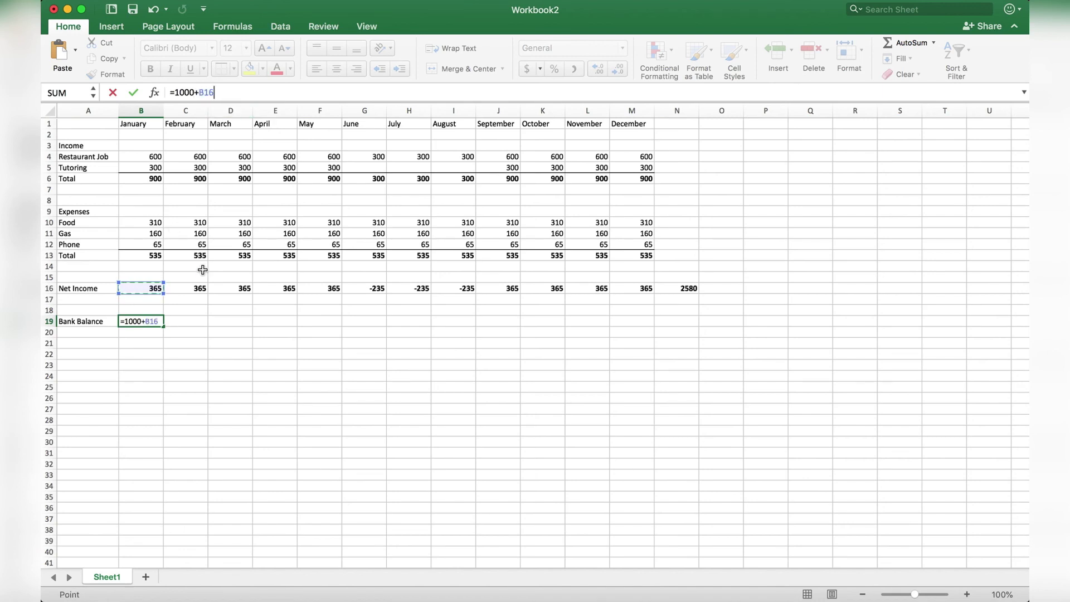
key(Return)
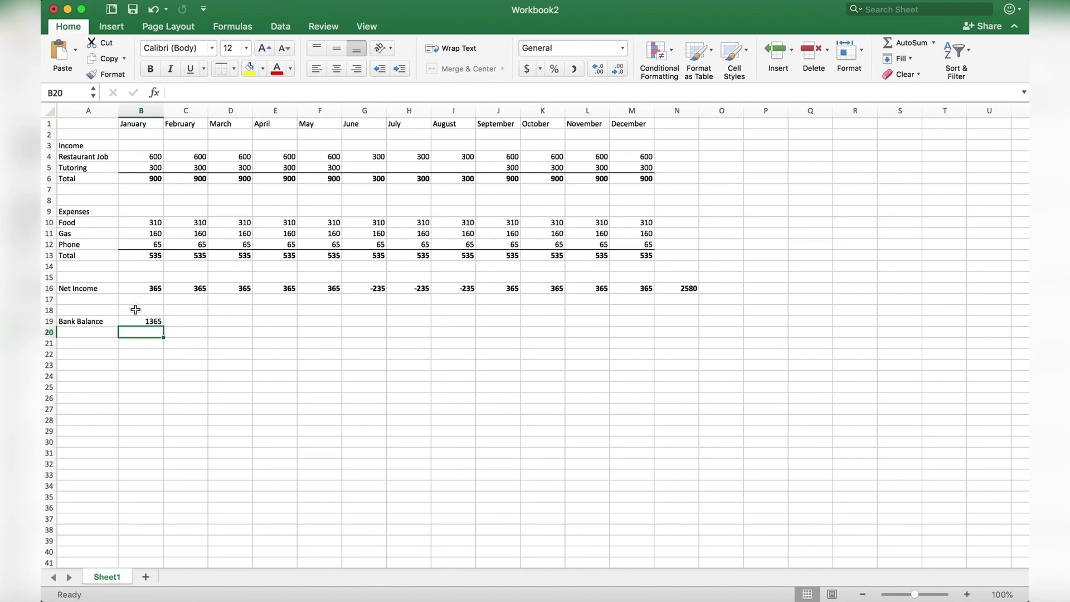
Step: Calculate the February bank balance in C19 with =B19+C16
click(177, 321)
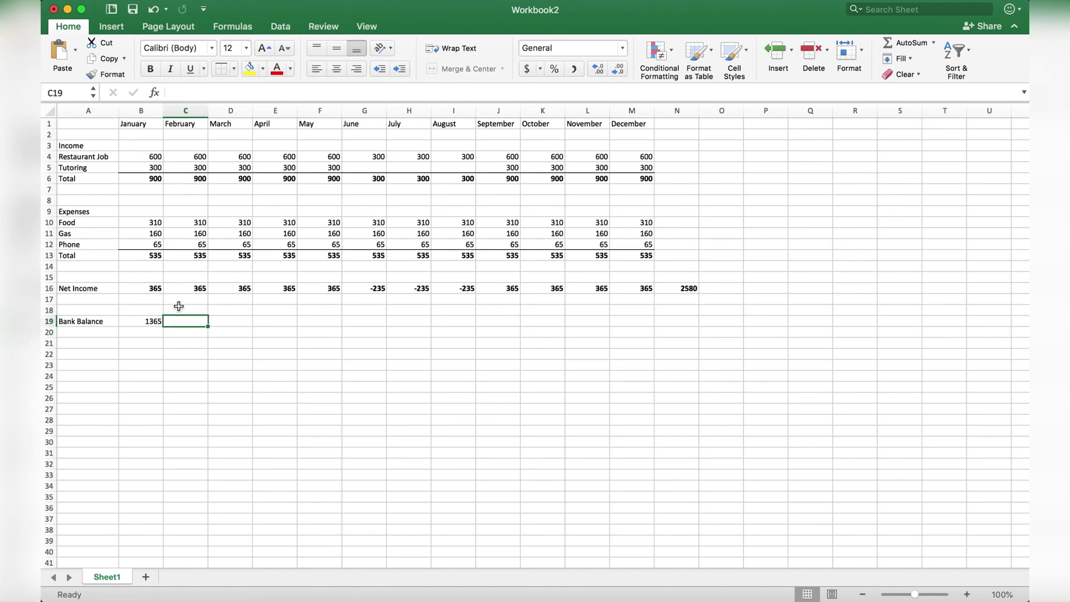
text(=)
click(151, 321)
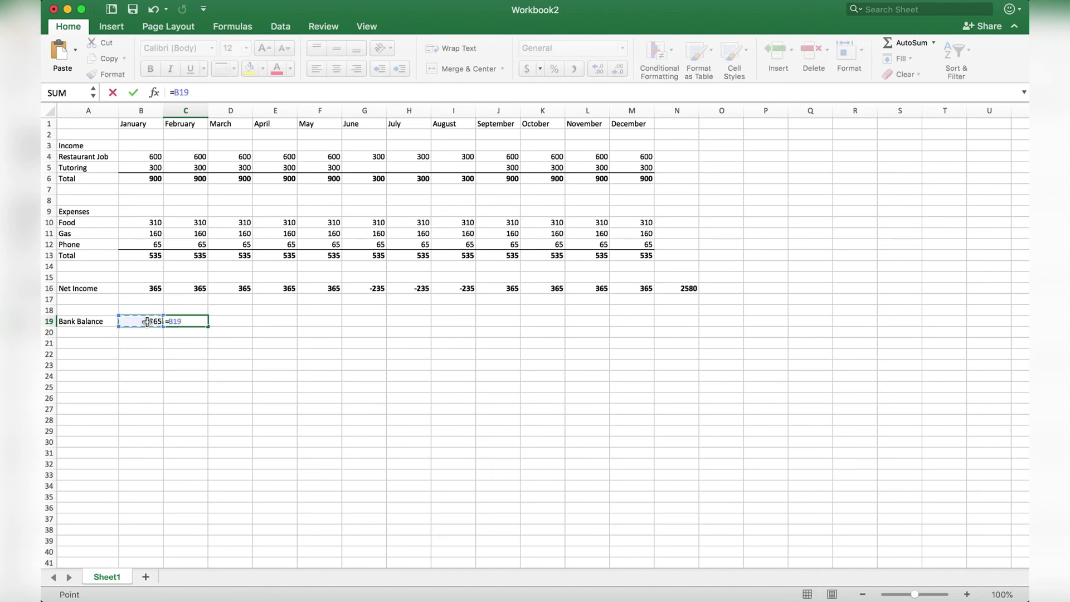
text(+)
click(197, 290)
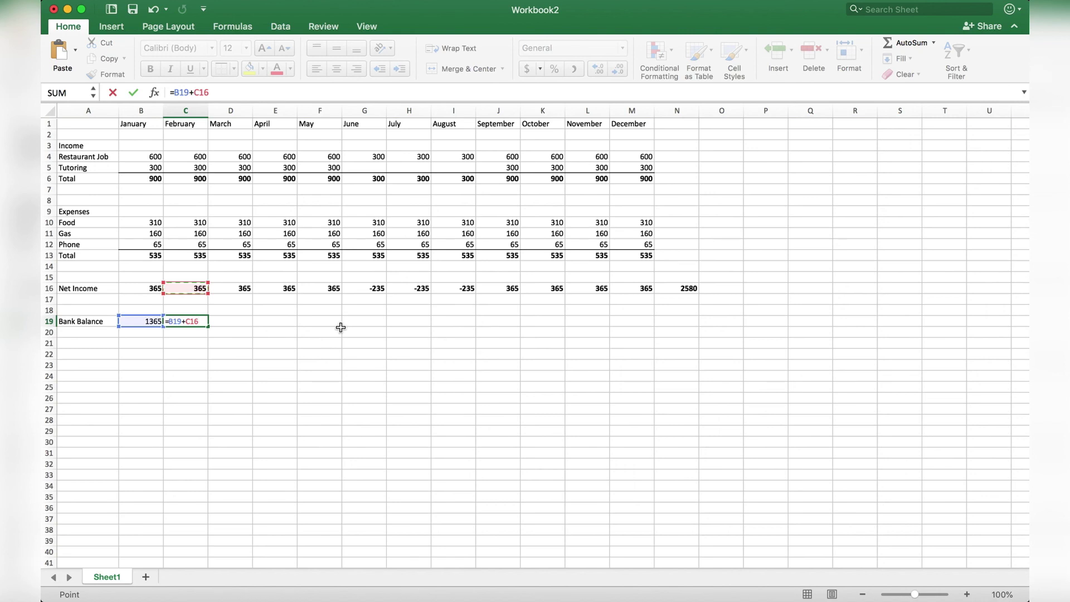
key(Return)
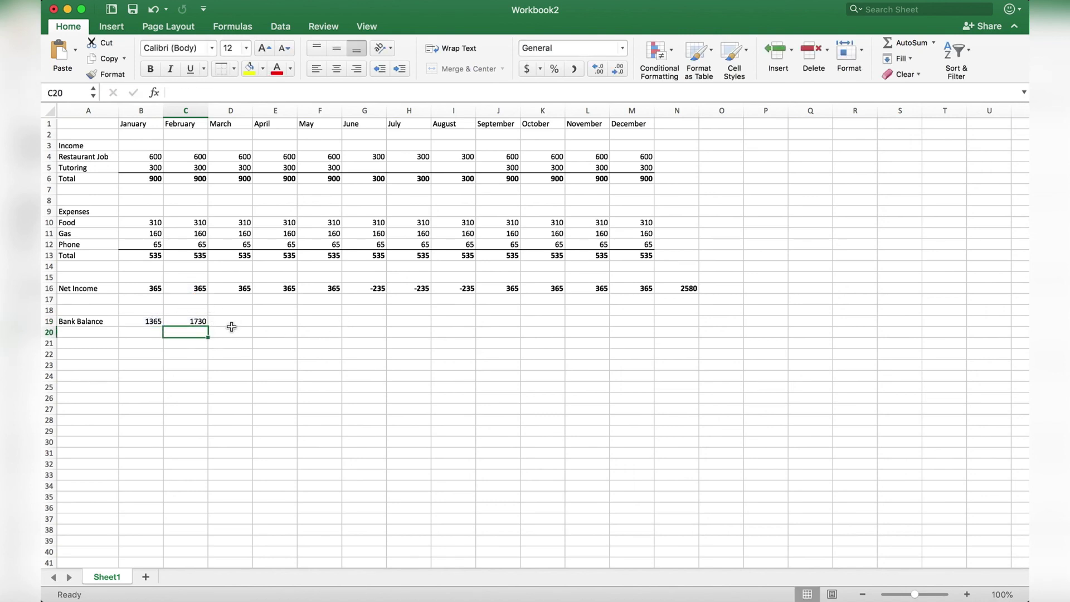
Step: Fill the February bank balance formula across through December in M19 and check it against the yearly net income total
click(195, 321)
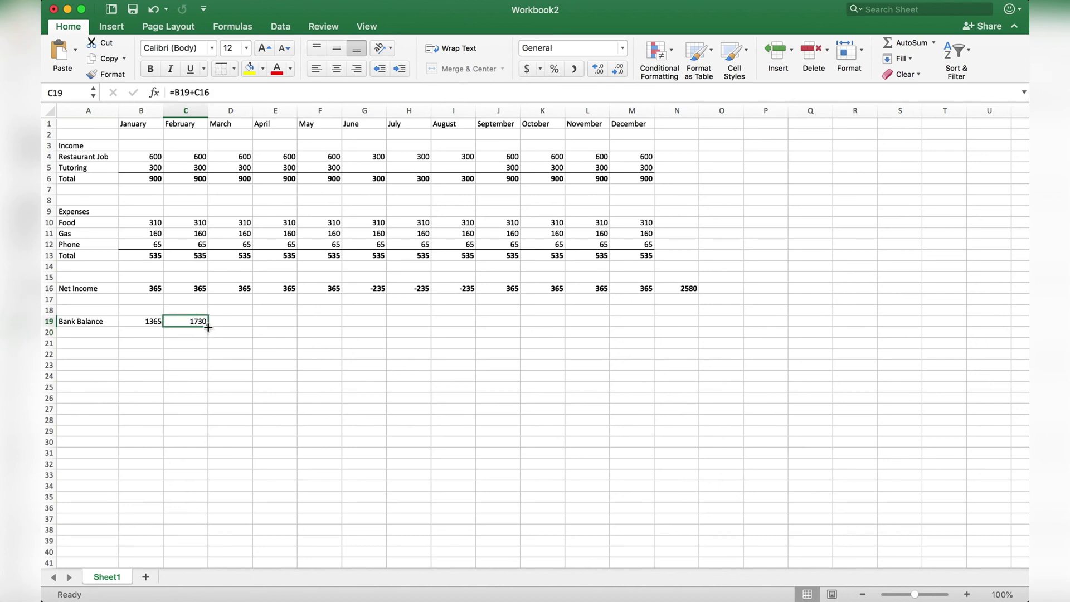
drag(208, 327, 639, 312)
click(627, 338)
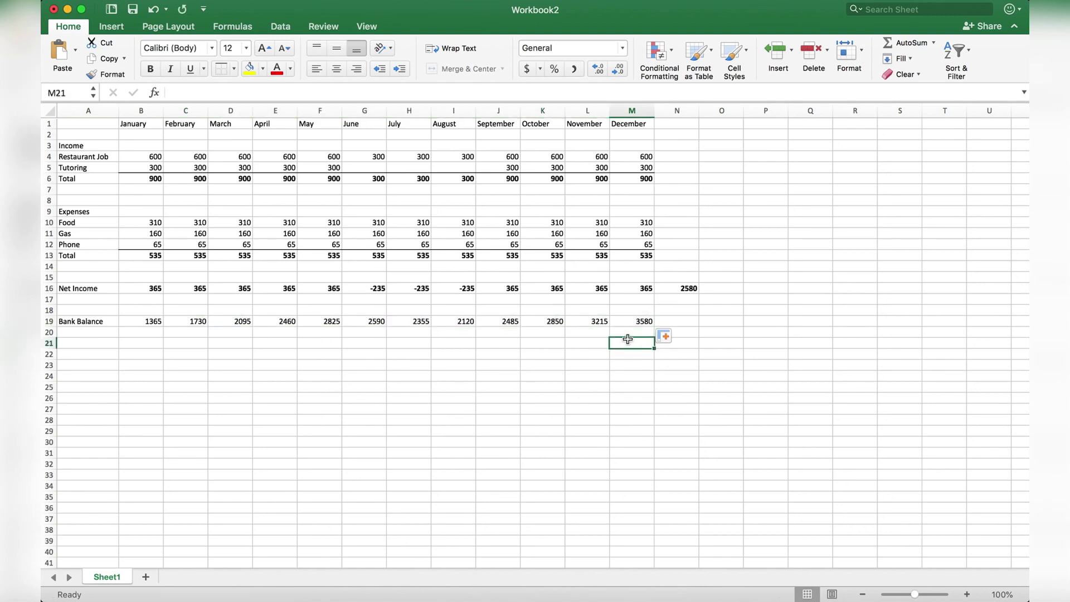
click(630, 322)
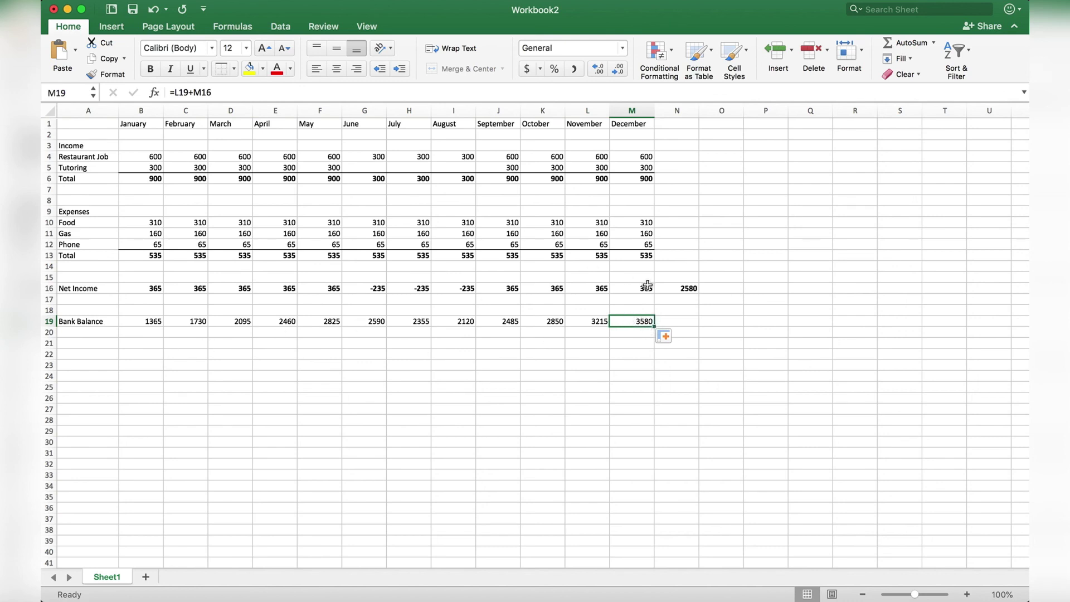
click(677, 290)
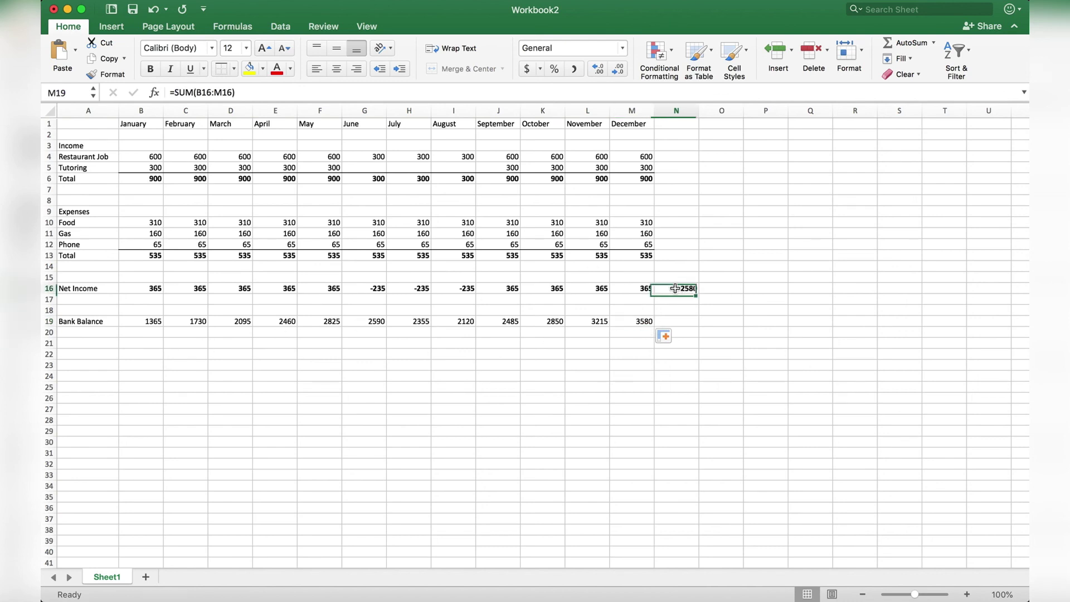
click(627, 324)
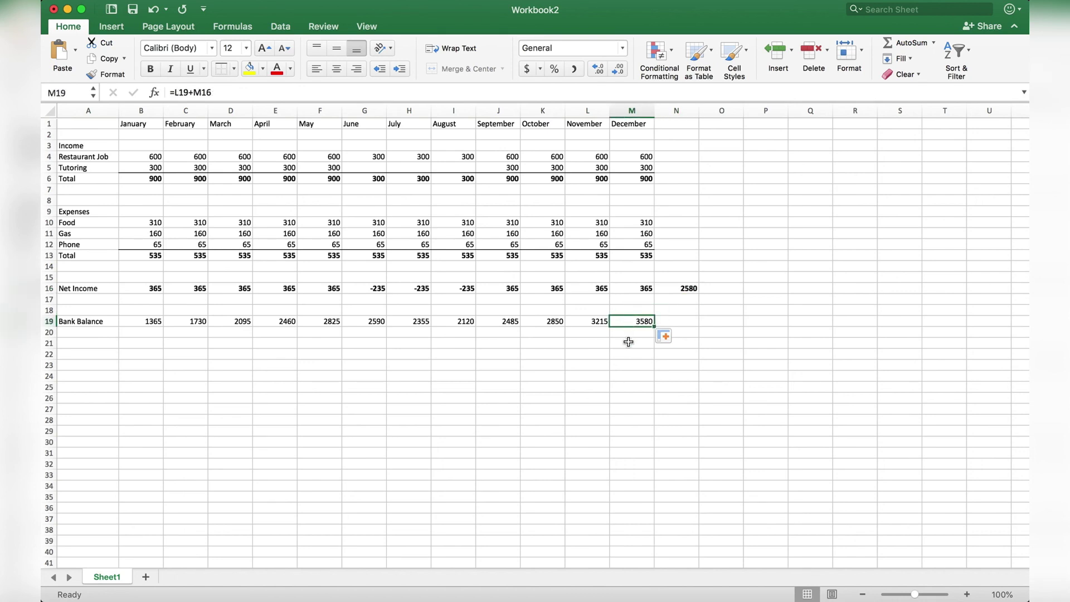